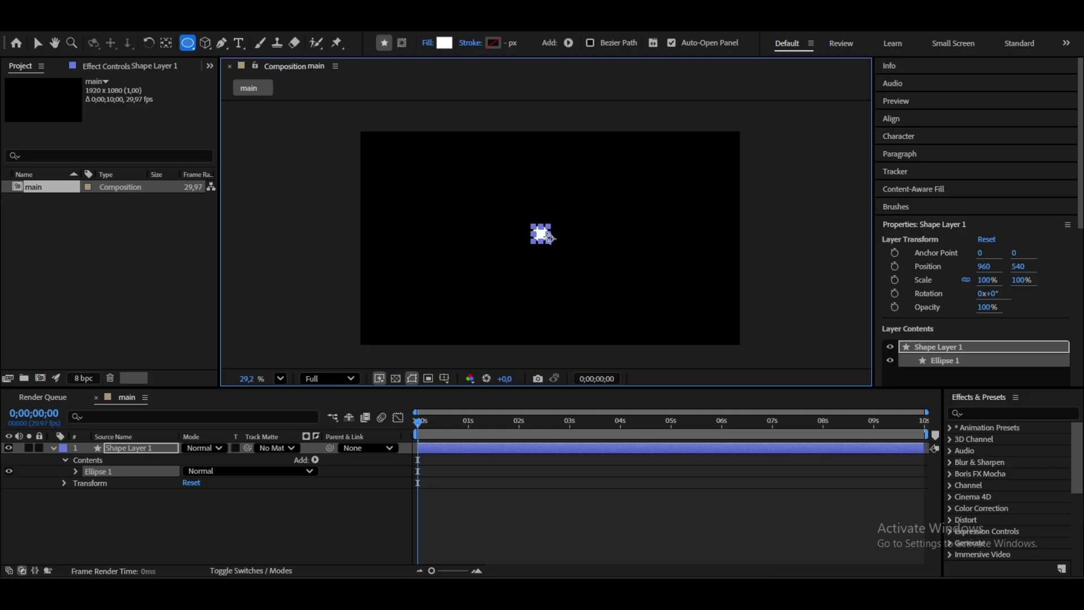
Centre the circle shape layer horizontally and vertically in the composition.
click(39, 45)
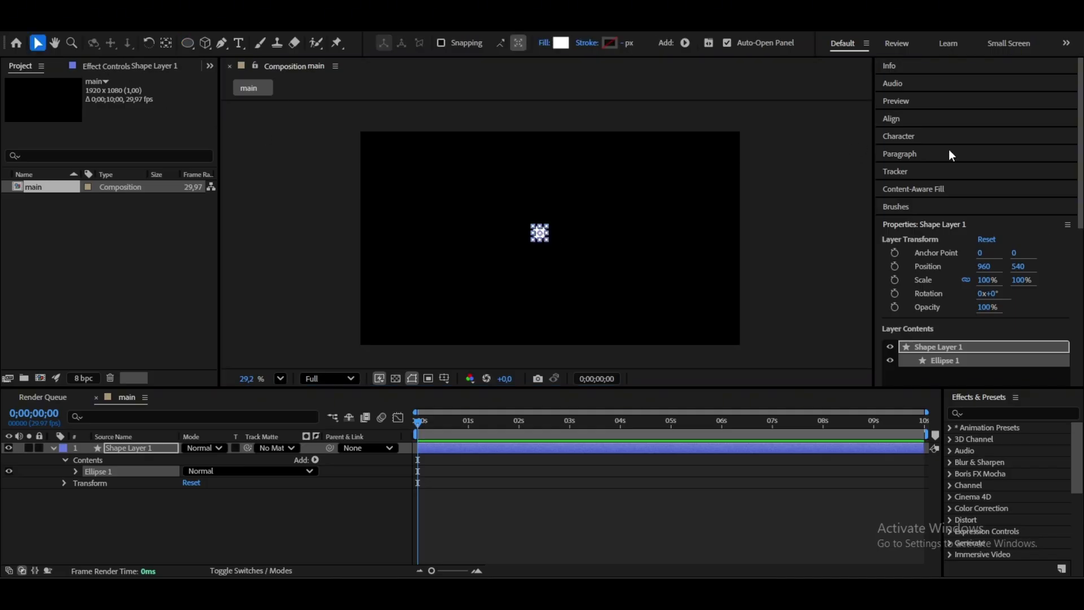
click(933, 121)
click(979, 162)
click(910, 162)
click(843, 216)
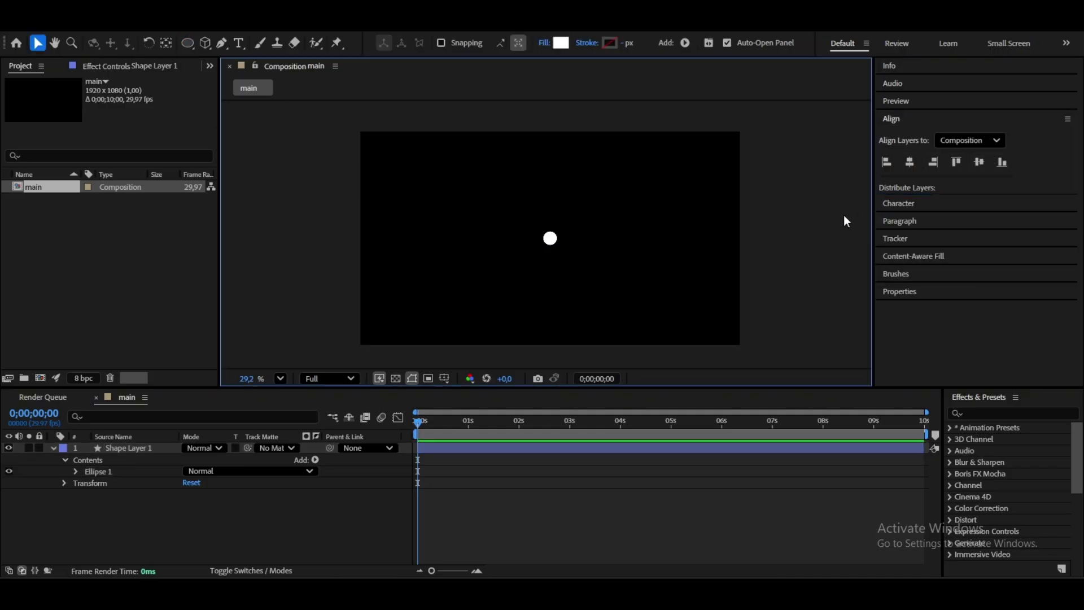
Move the circle layer's anchor point to the centre of the circle.
click(552, 239)
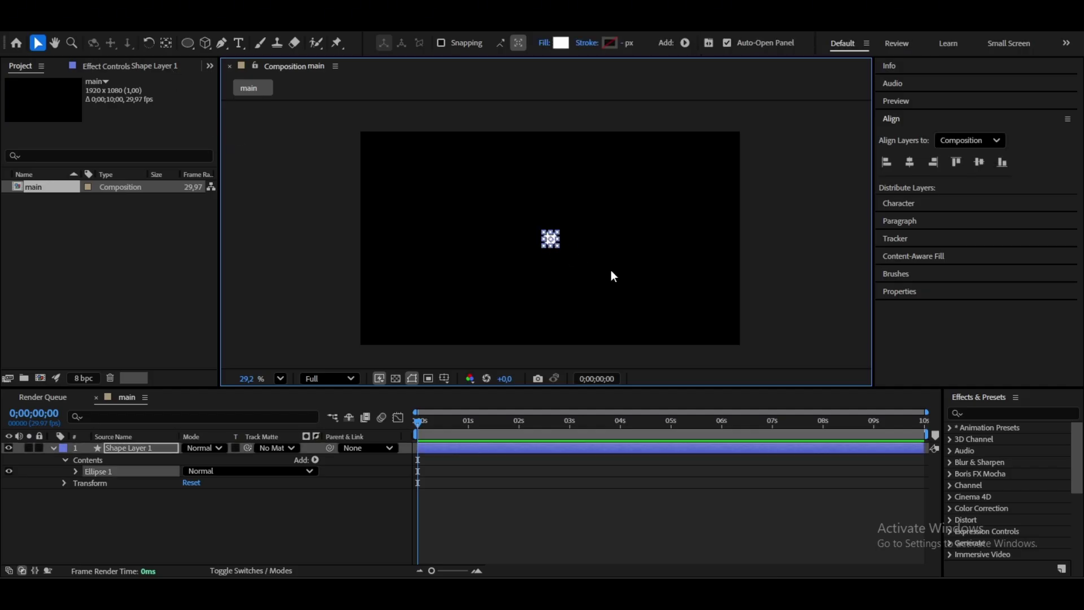
click(551, 239)
click(166, 43)
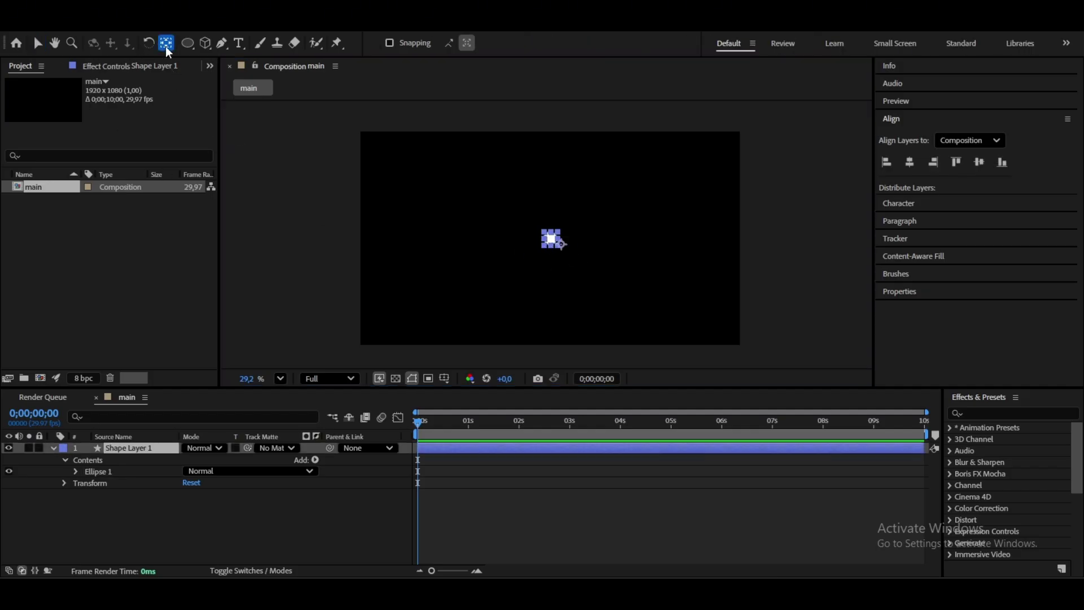
click(38, 43)
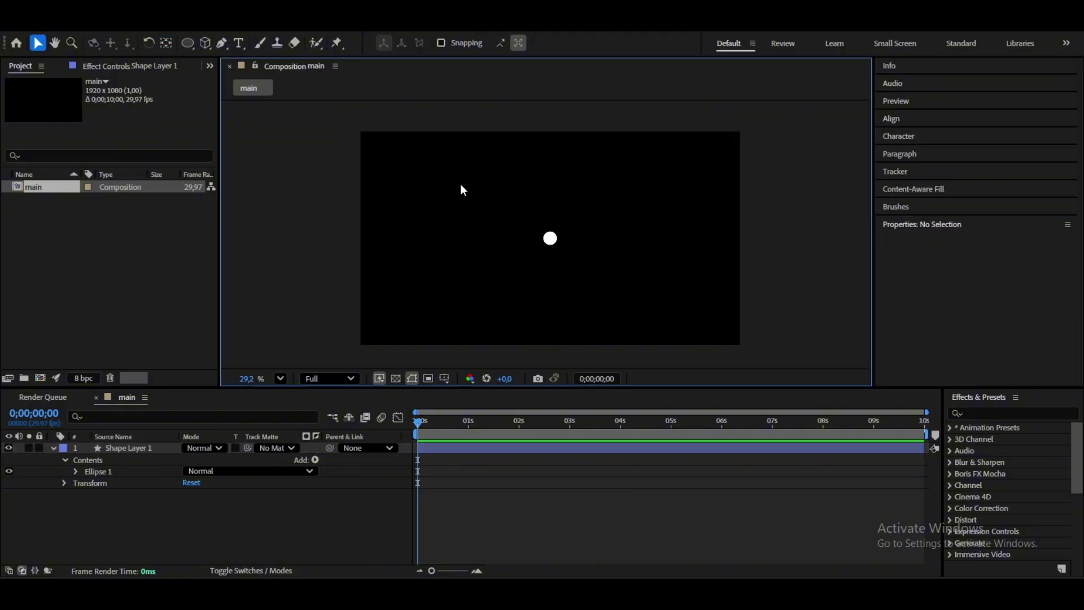
Collapse the circle layer's properties and duplicate the layer twice.
scroll(525, 260, up, 4)
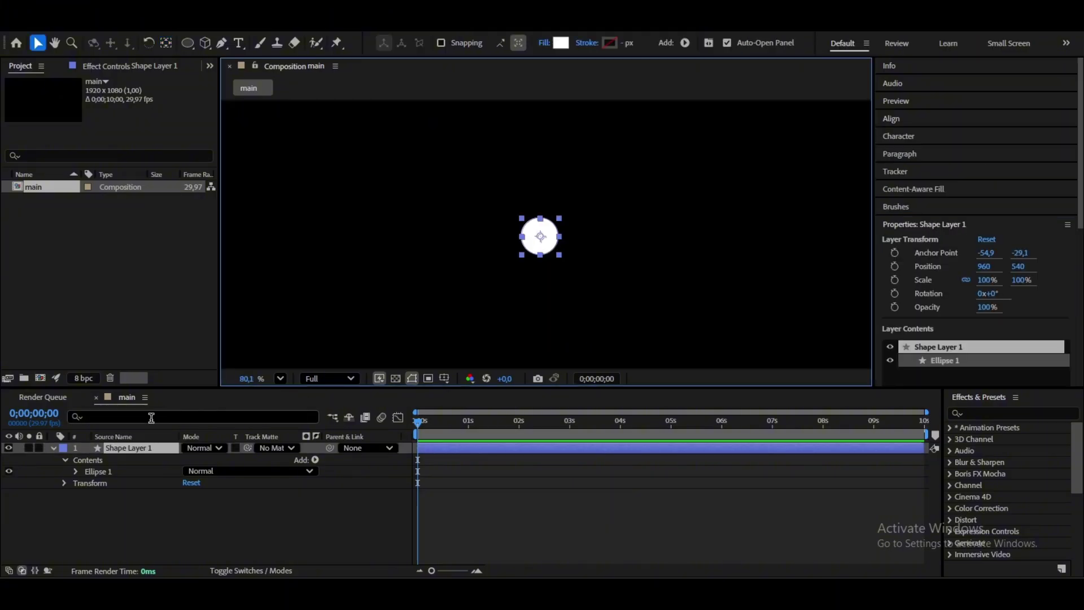
click(53, 449)
key(ctrl+d)
key(ctrl+d)
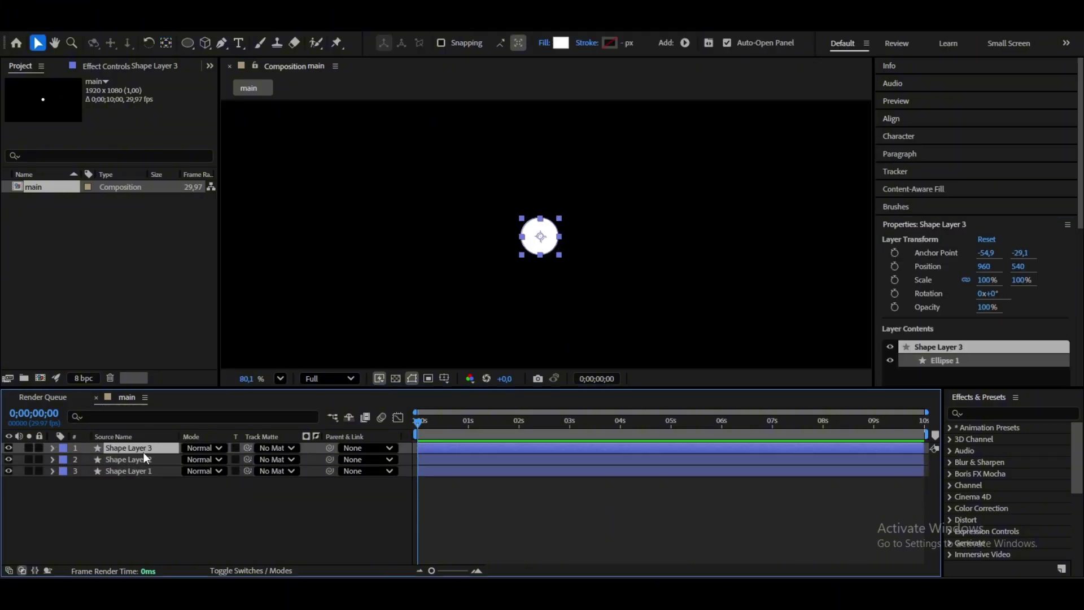
Reorder the layers from top to bottom as Shape Layer 1, Shape Layer 2 and Shape Layer 3.
click(154, 474)
mouse_move(153, 449)
mouse_down()
mouse_move(155, 478)
mouse_move(158, 448)
mouse_move(158, 457)
mouse_up()
click(158, 484)
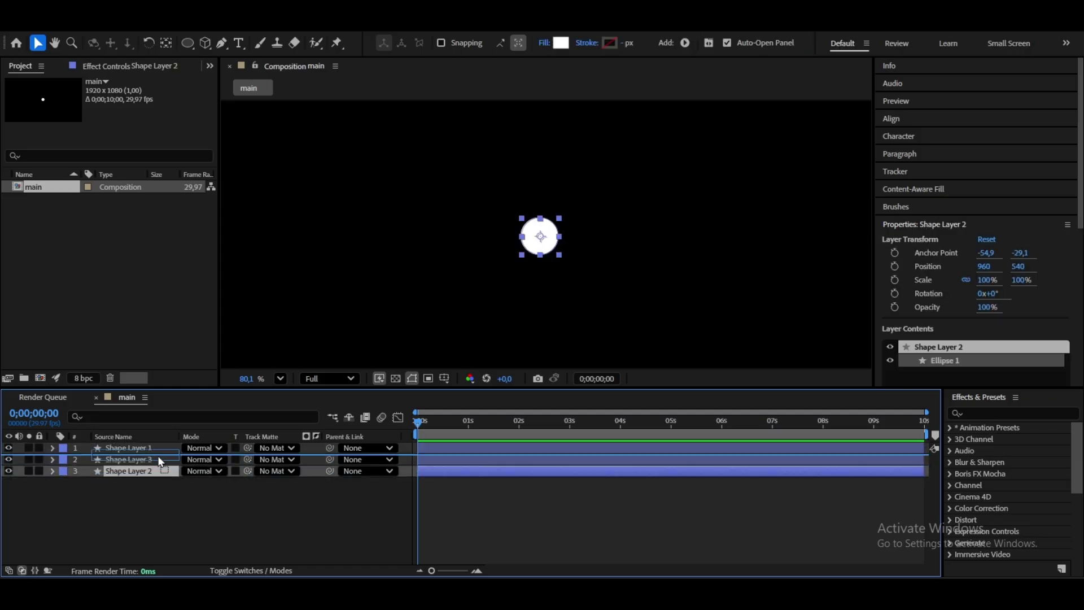
key(F2)
Show the Position property of all three shape layers in the timeline.
drag(127, 499, 138, 446)
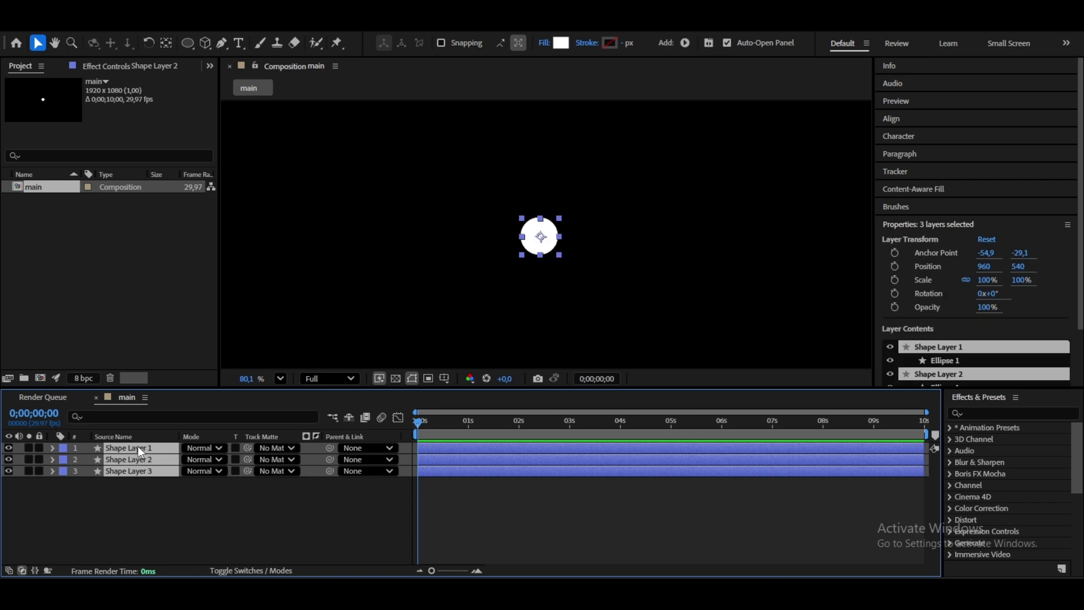
key(p)
click(155, 515)
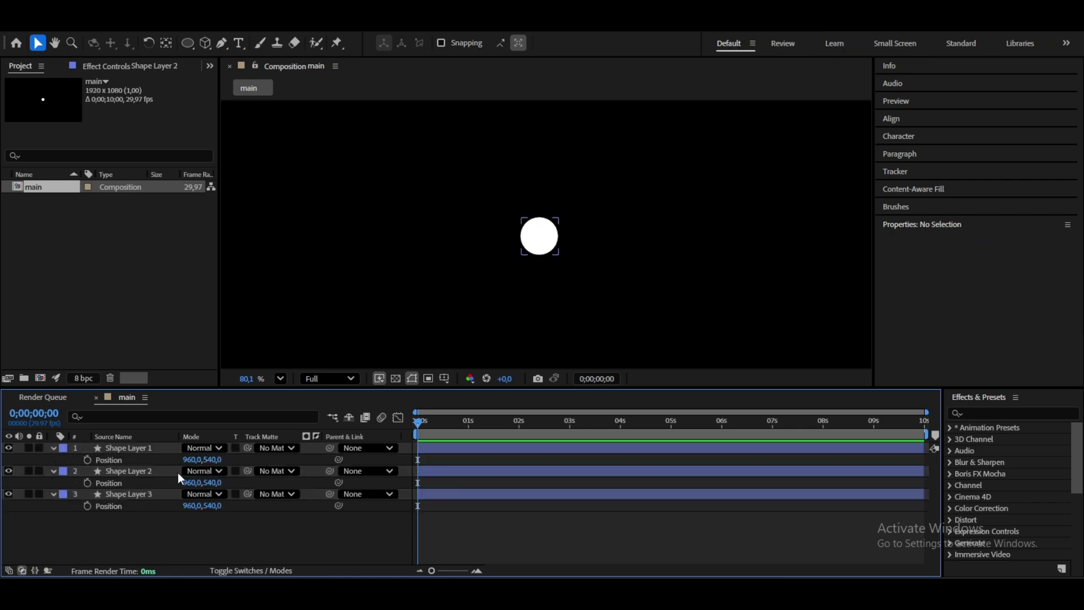
Spread the outer circles by setting Shape Layer 1's X position to 904 and Shape Layer 3's to 1015.
click(157, 449)
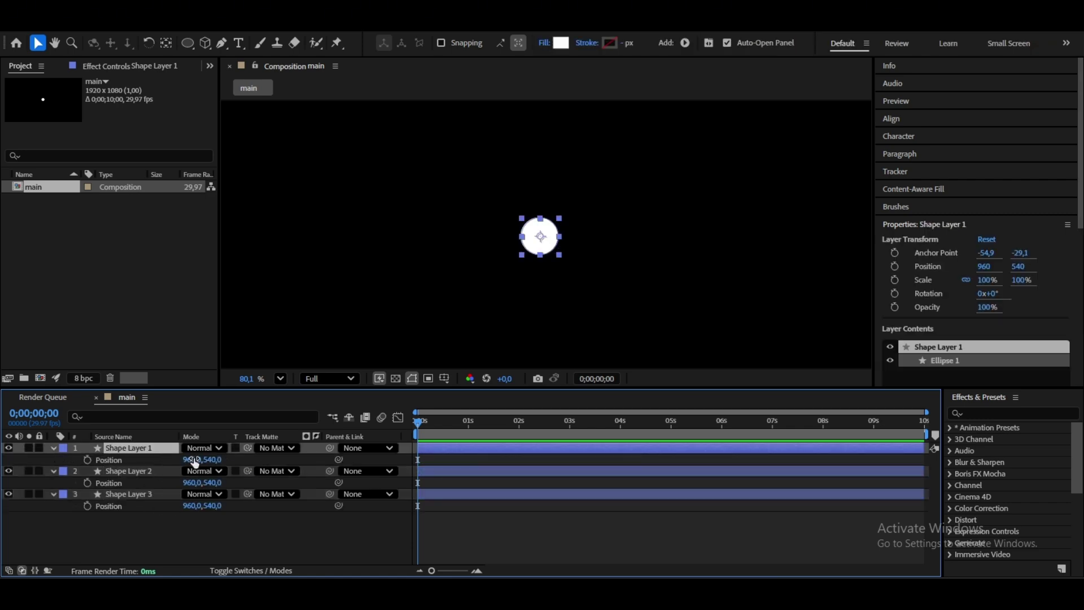
drag(191, 459, 159, 460)
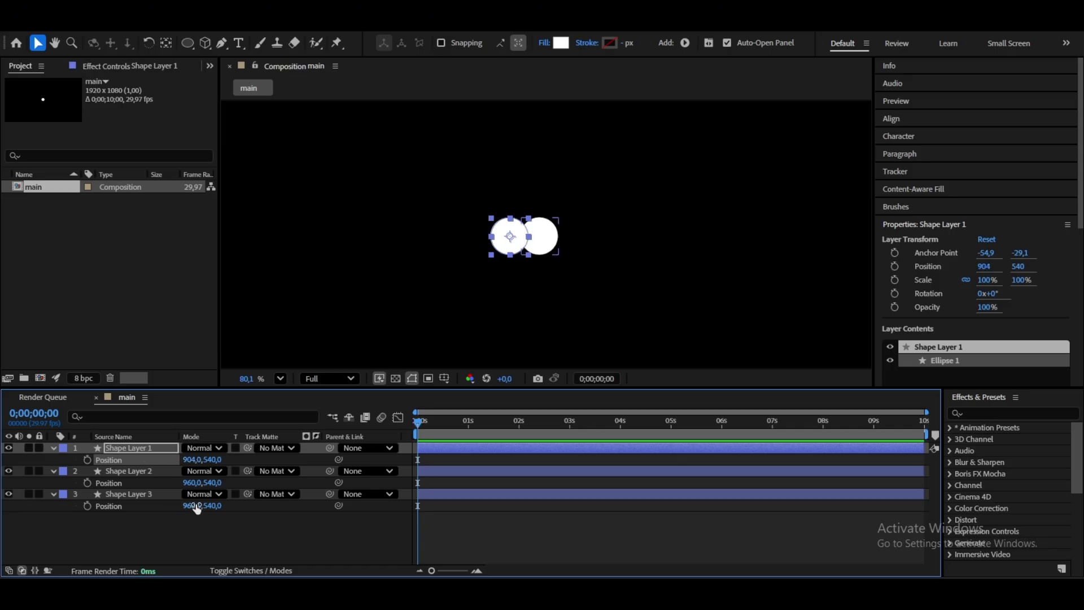
drag(195, 507, 226, 501)
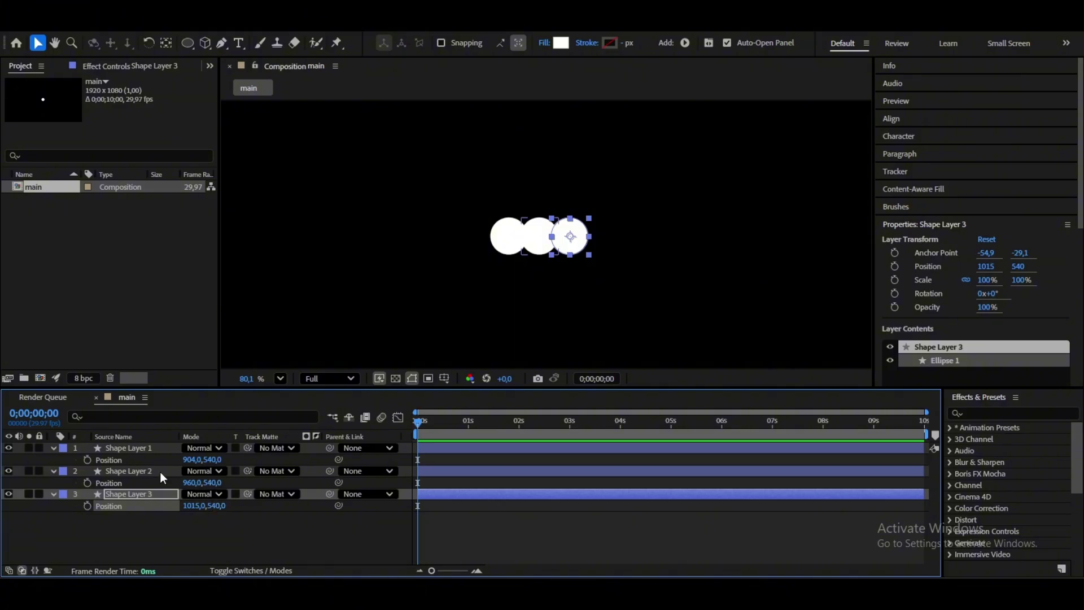
Raise Shape Layer 2 above the other circles by setting its Y position to 457.
click(160, 472)
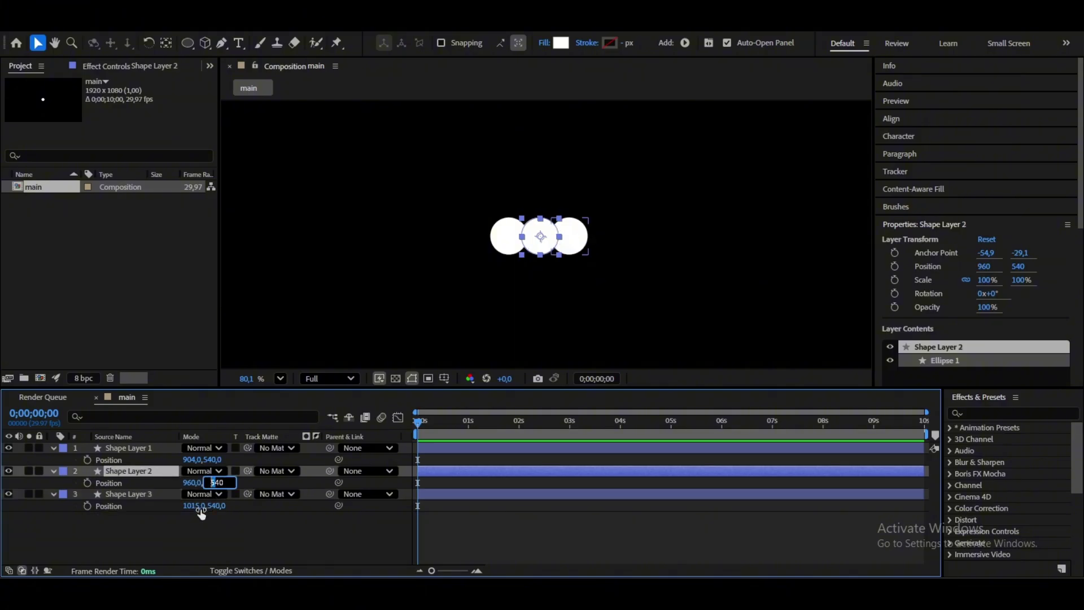
click(204, 506)
key(Return)
click(219, 484)
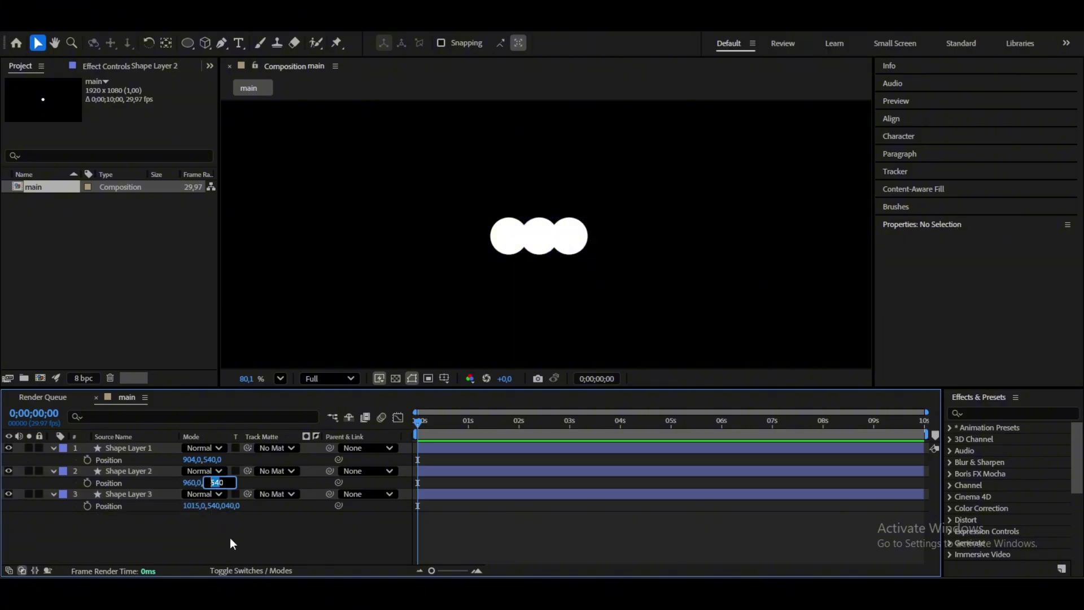
click(247, 498)
drag(213, 485, 155, 478)
click(240, 538)
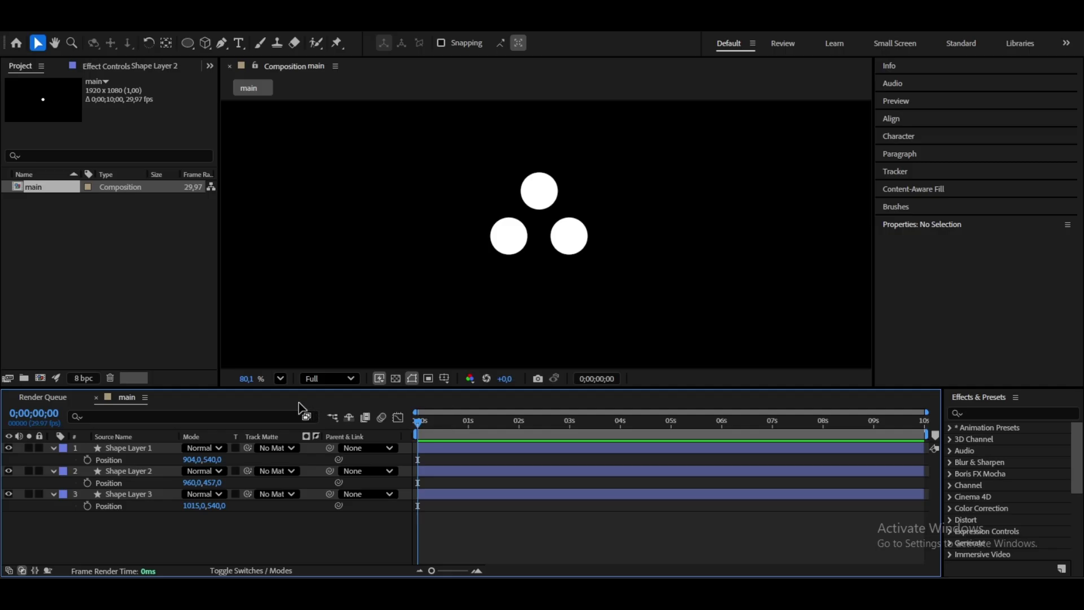
Shift all three circles down together, putting Shape Layers 1 and 3 at Y 567 and Shape Layer 2 at Y 484.
click(280, 378)
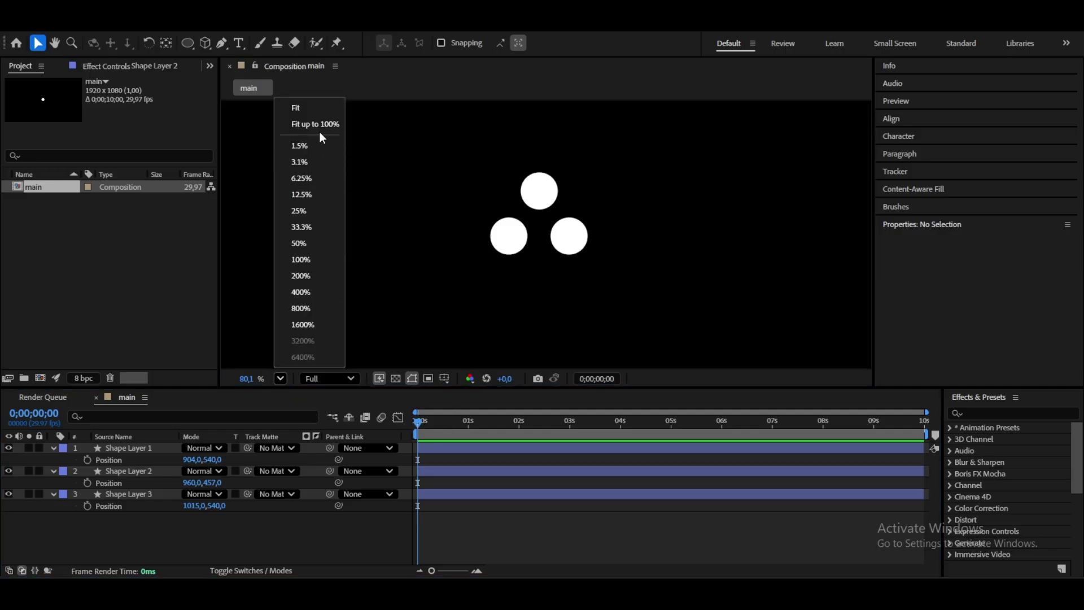
click(317, 237)
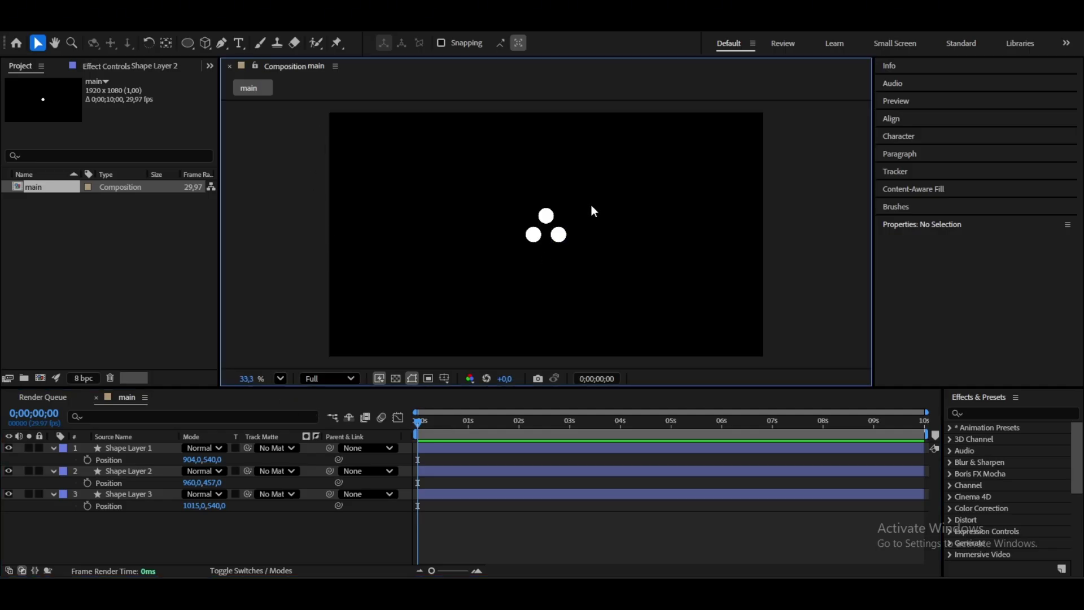
scroll(580, 211, up, 8)
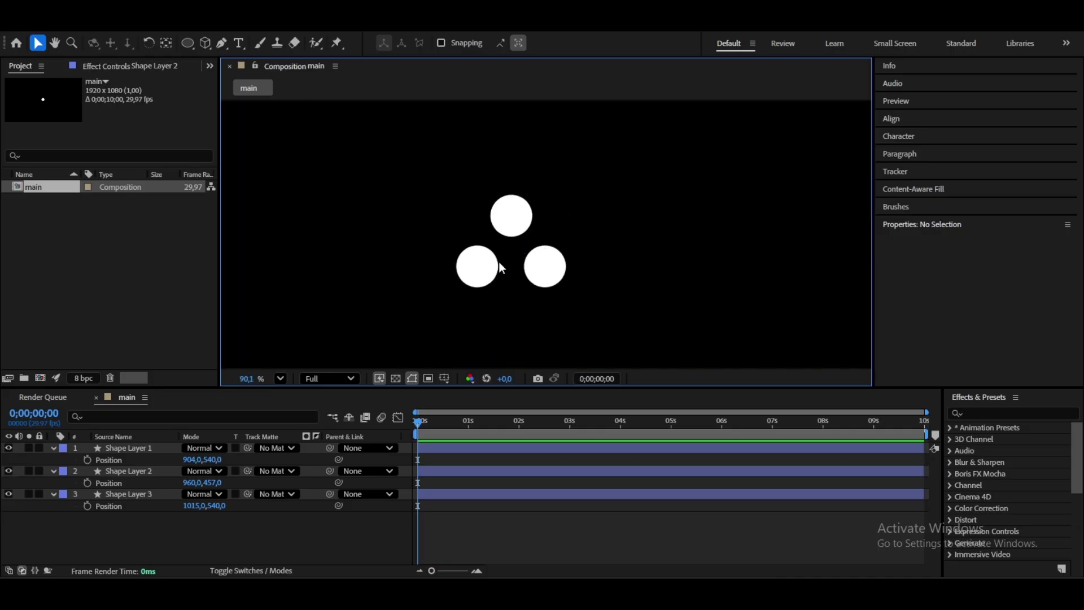
click(510, 226)
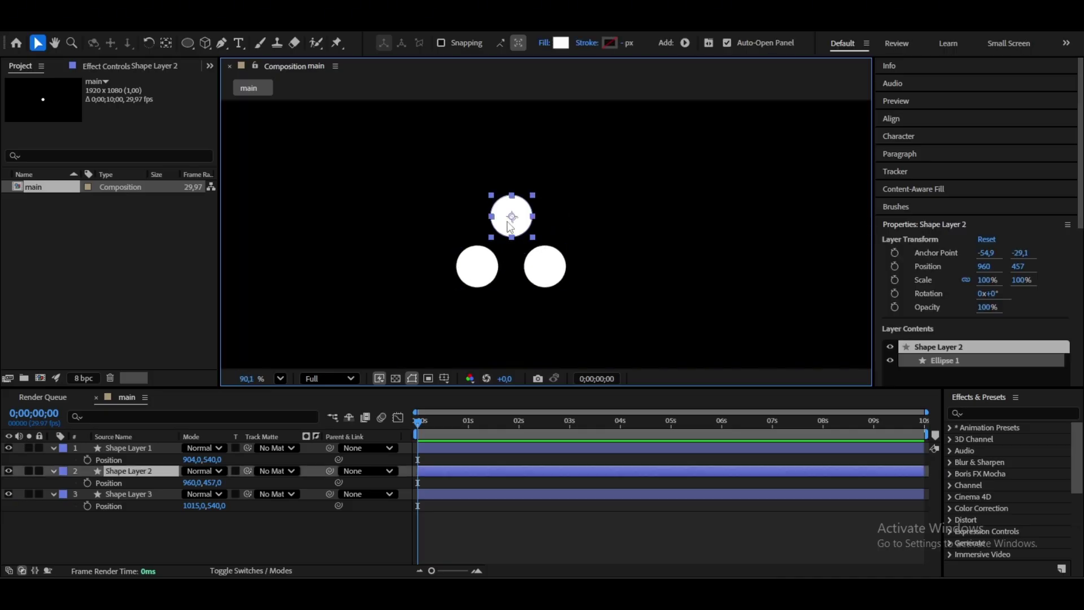
click(151, 446)
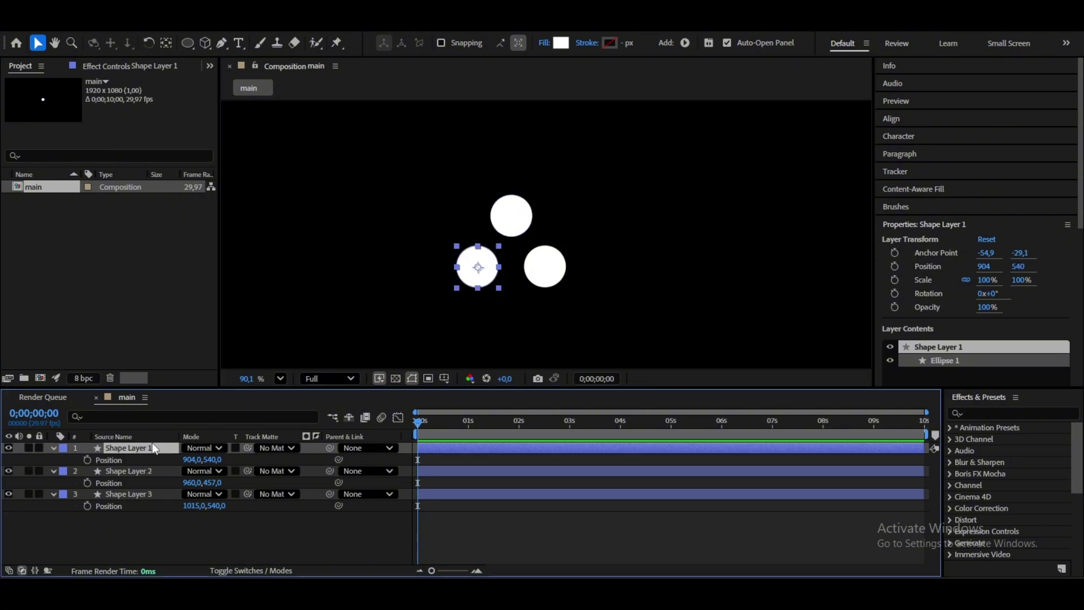
shift+click(153, 494)
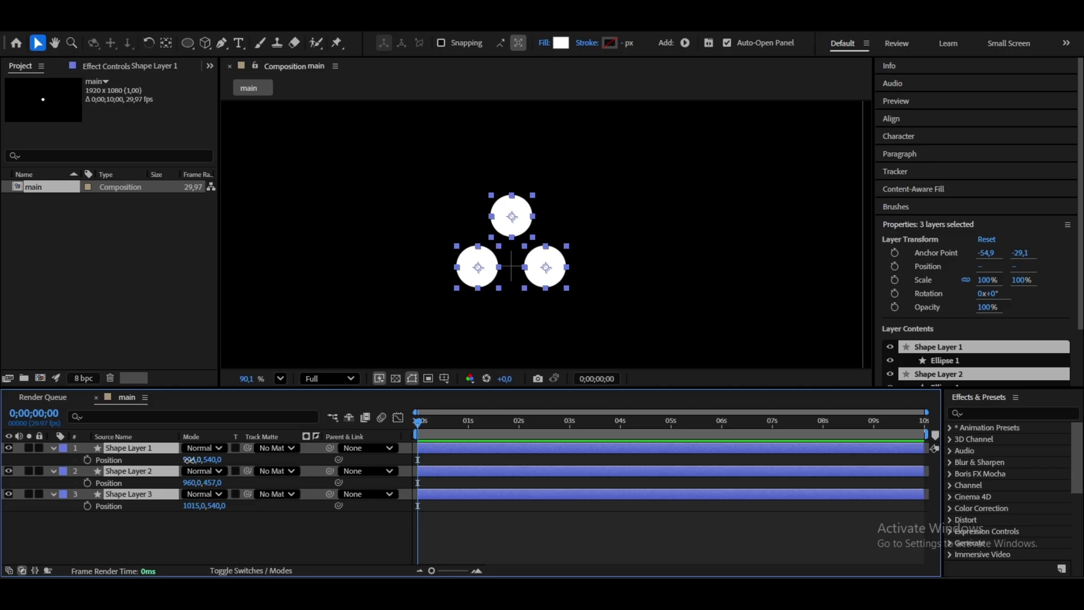
drag(192, 459, 231, 459)
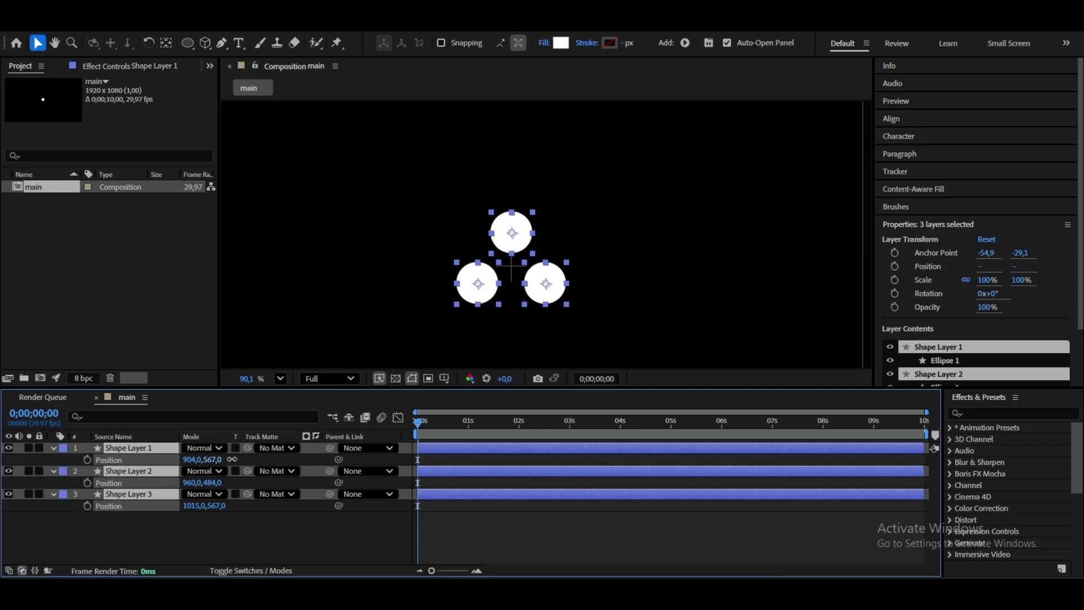
click(379, 240)
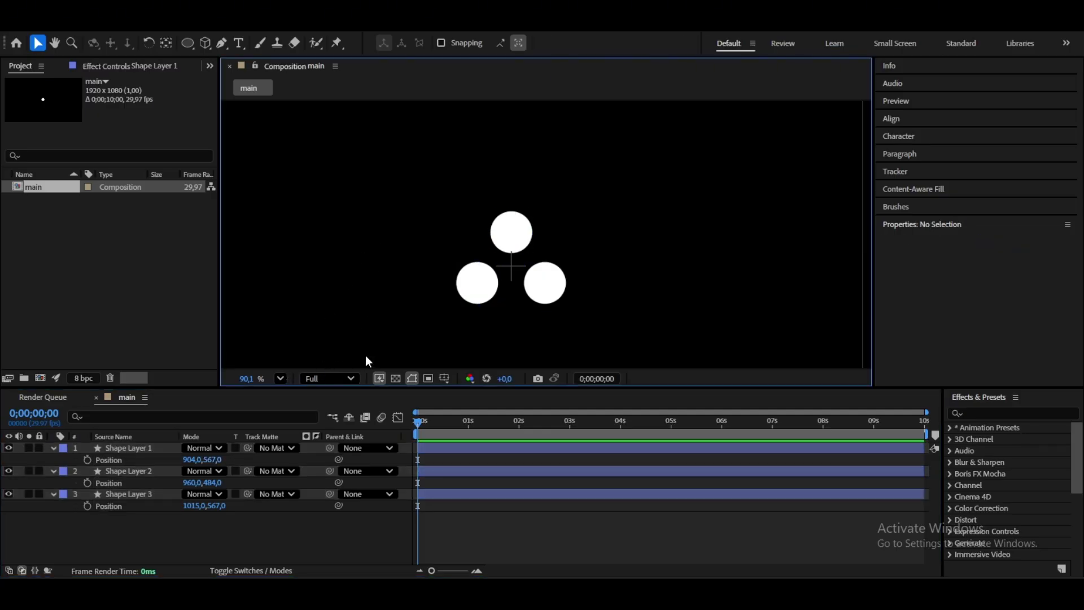
Set the fill colour of the upper circle, Shape Layer 2, to red FF0000.
click(283, 379)
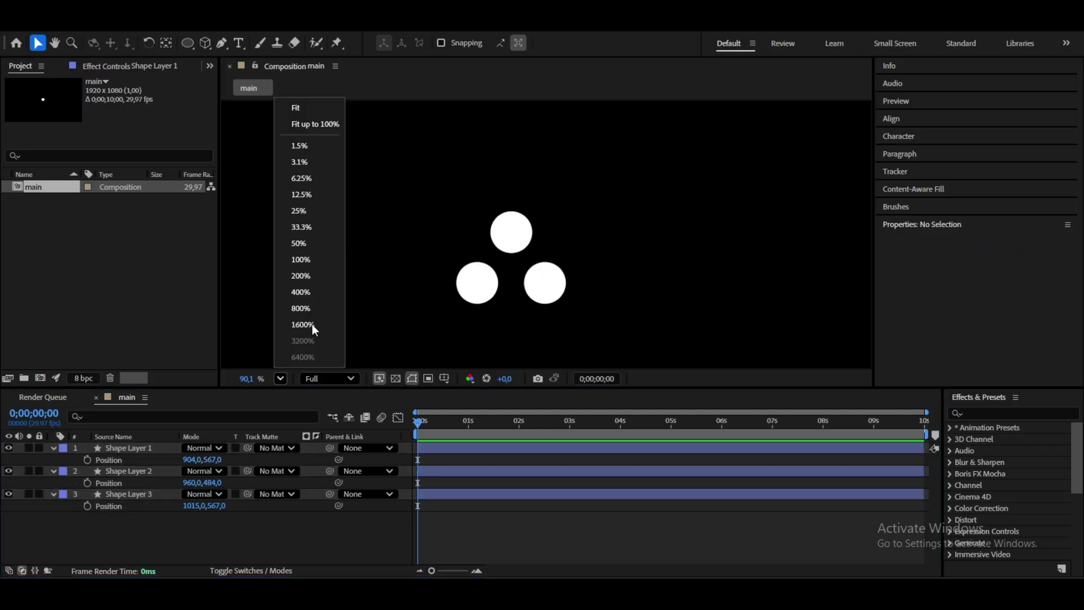
click(334, 121)
scroll(565, 228, up, 2)
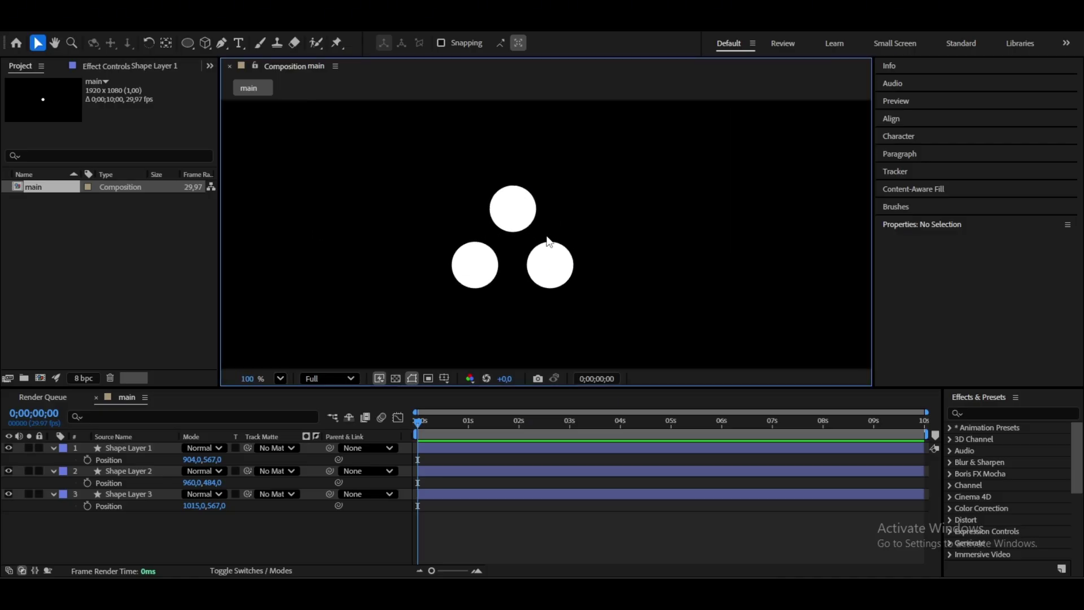
click(511, 210)
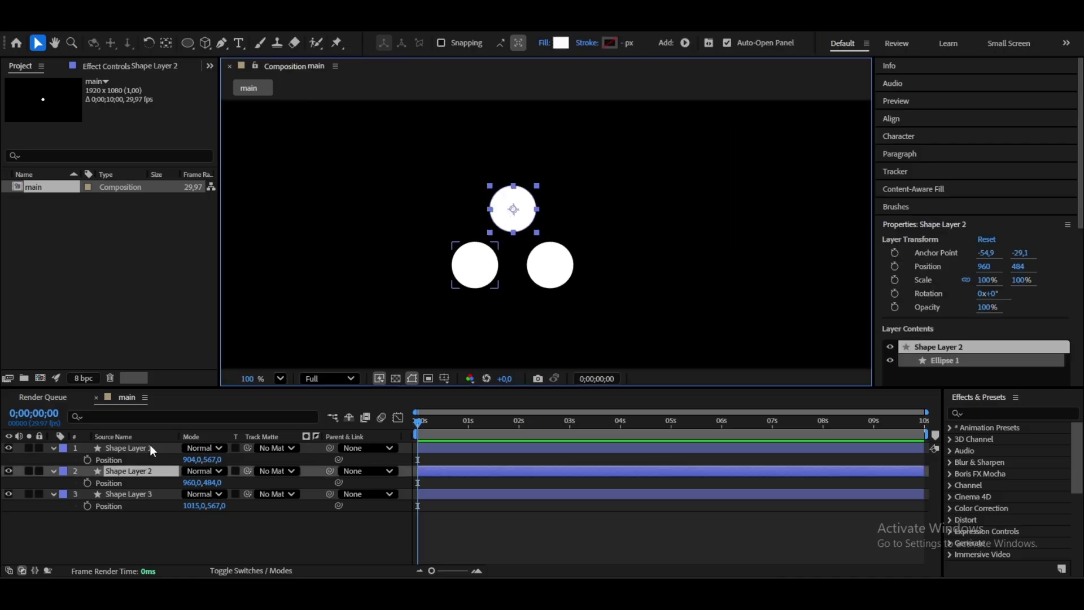
click(561, 44)
text(ff0000)
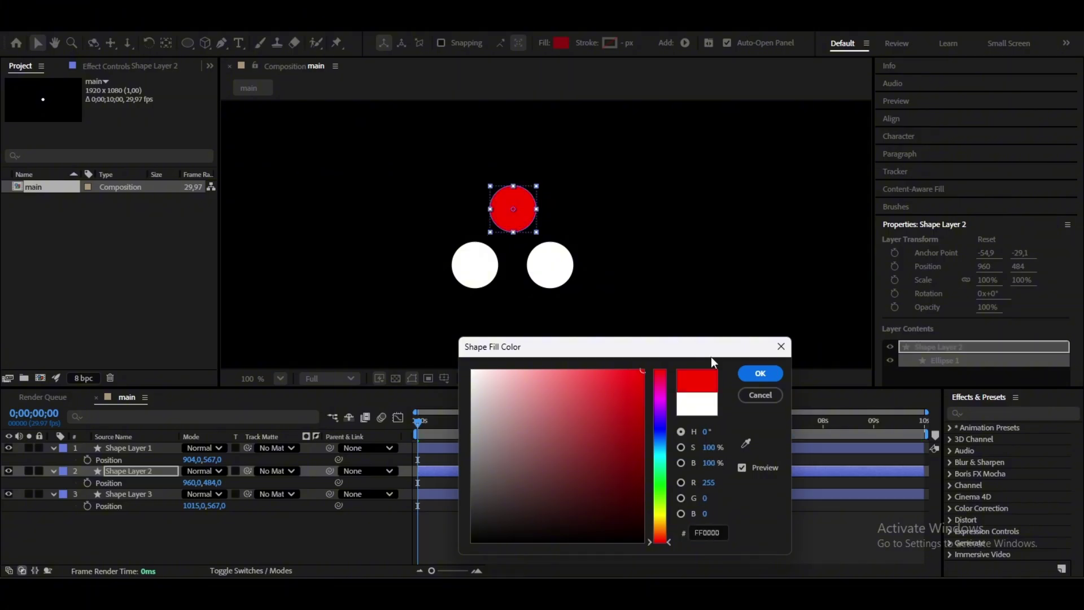
key(Return)
Change the fill colour of the lower-left circle, Shape Layer 1, to pure blue.
click(468, 262)
click(560, 44)
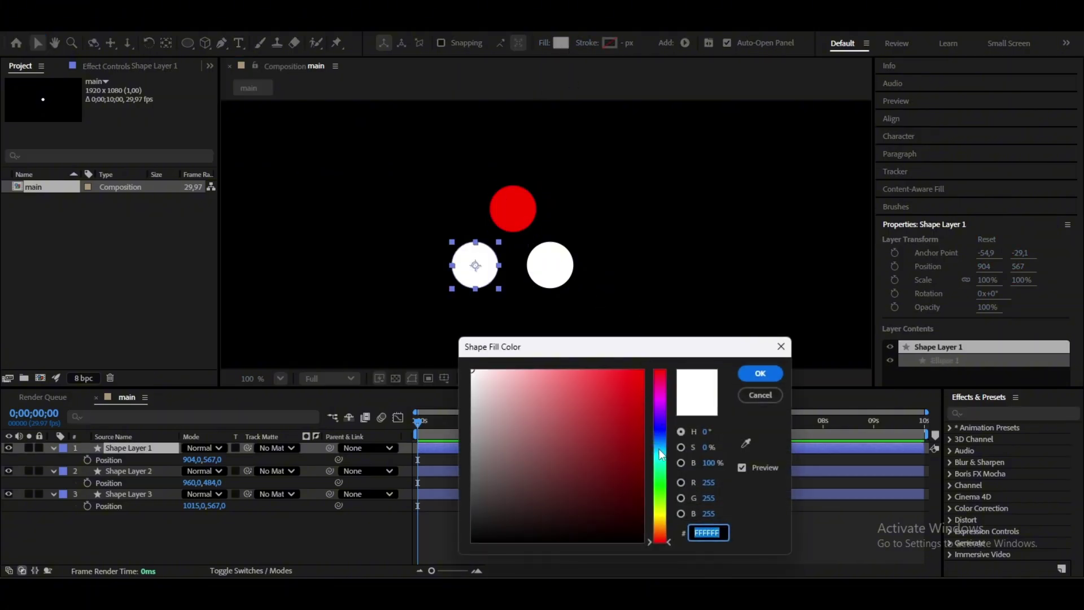
click(659, 432)
click(642, 371)
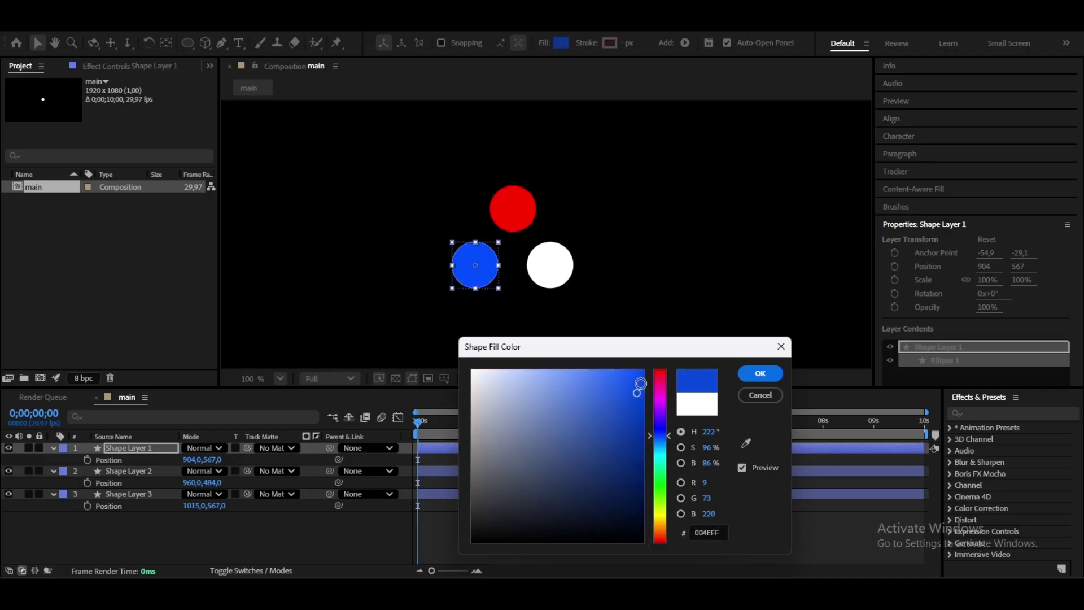
click(664, 429)
click(760, 373)
Change the fill colour of the lower-right circle, Shape Layer 3, to bright green.
click(552, 262)
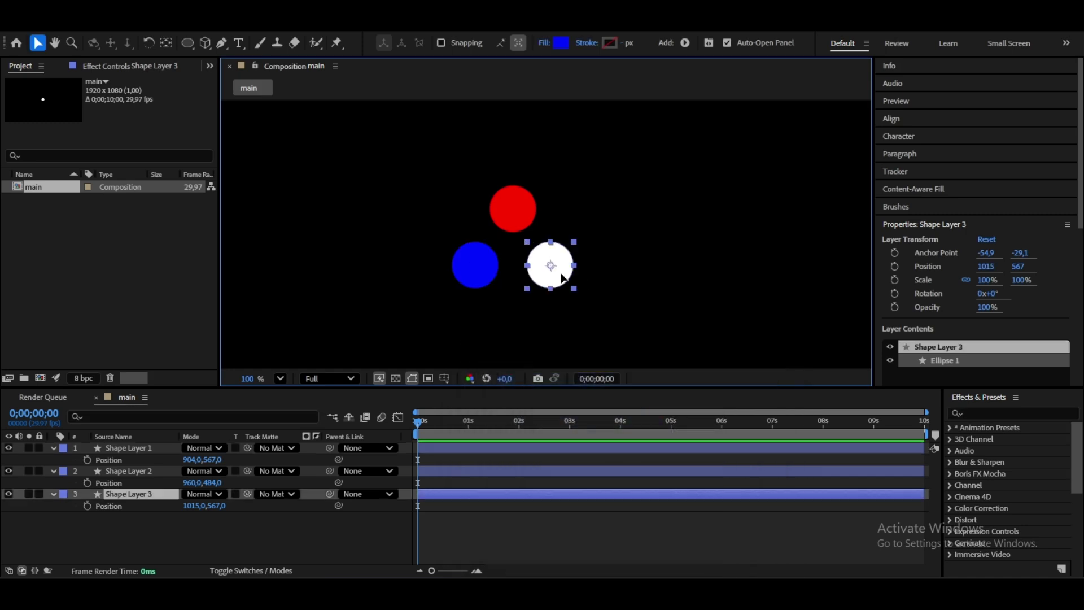
click(560, 44)
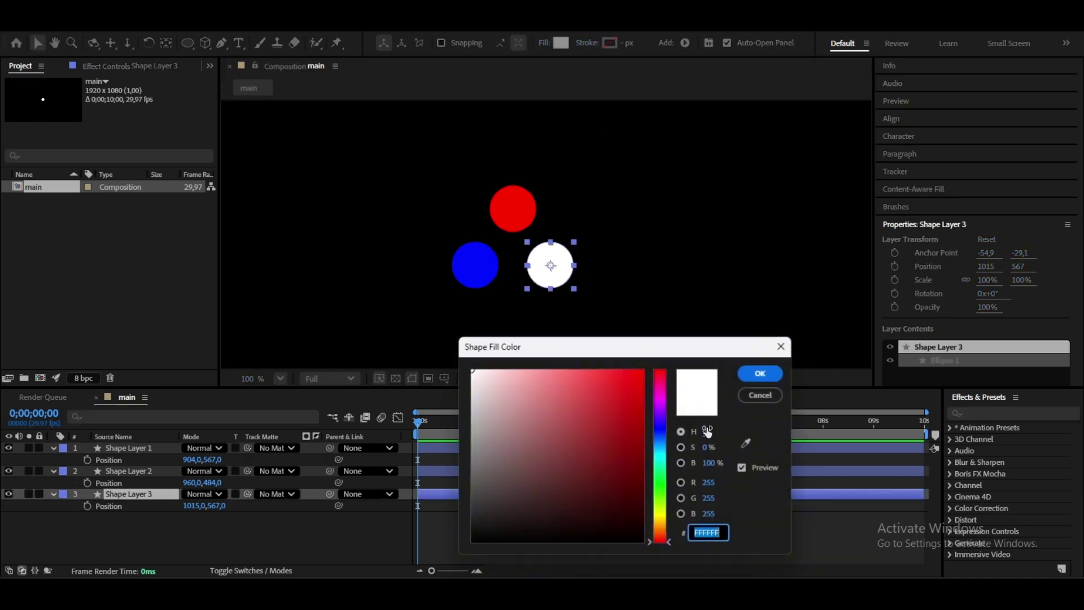
click(664, 482)
drag(601, 467, 740, 360)
key(Return)
click(694, 285)
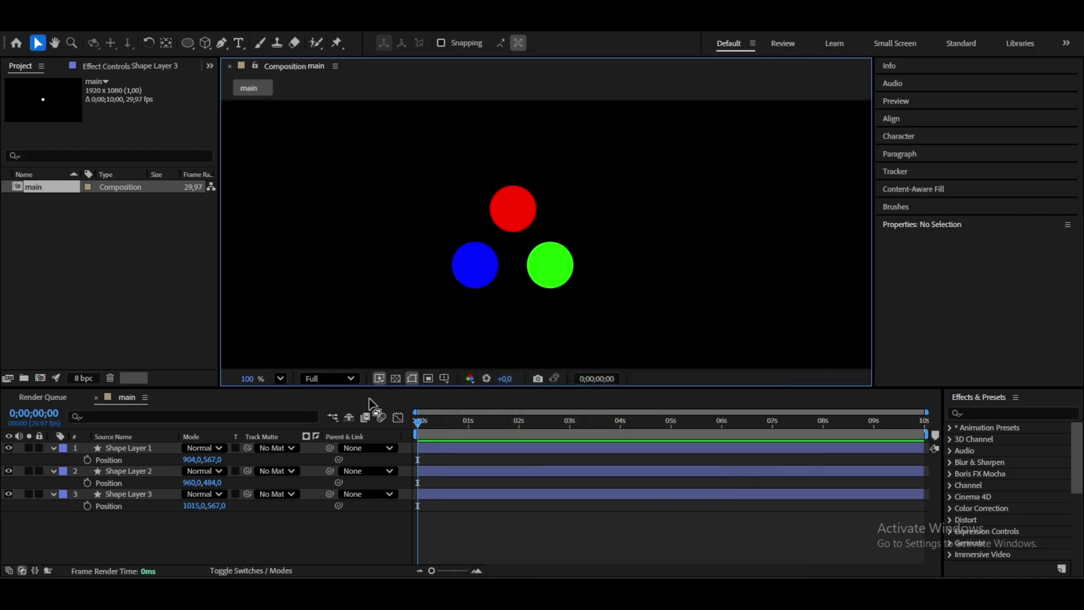
click(280, 378)
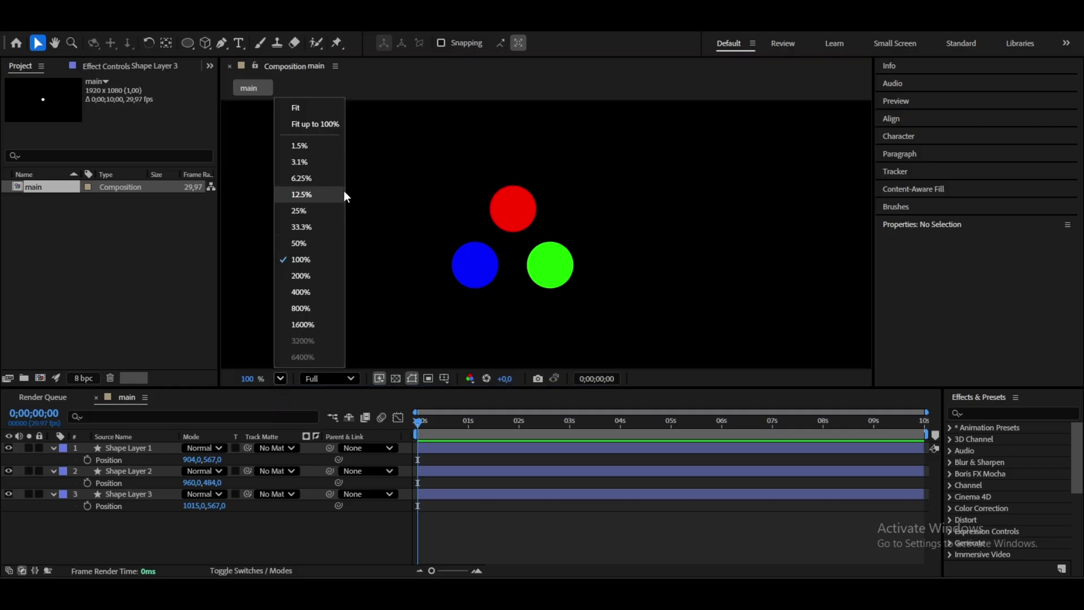
click(342, 194)
scroll(552, 225, up, 5)
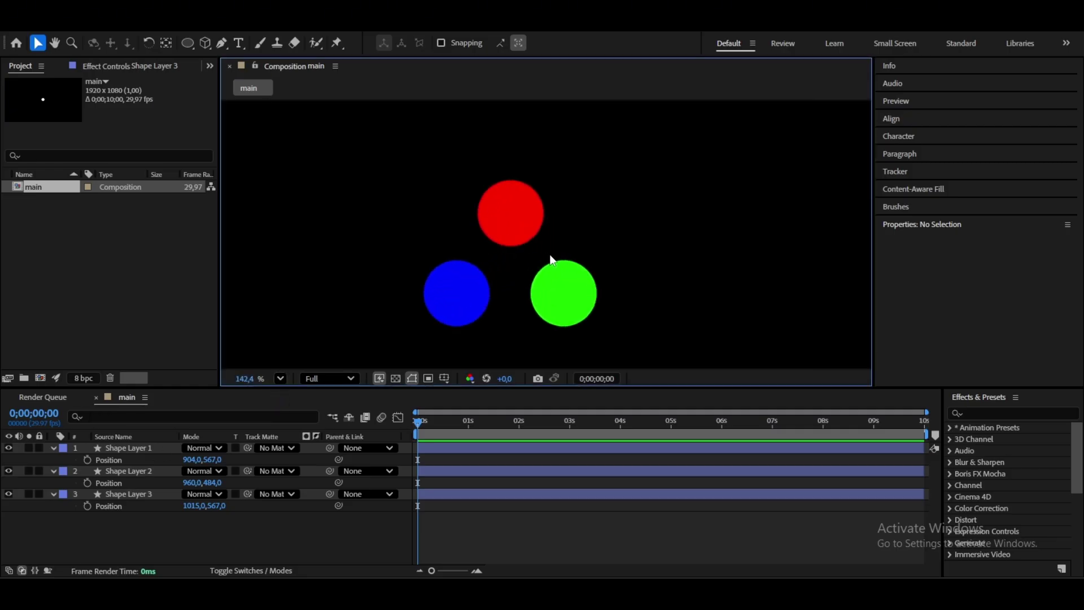
Enable Position keyframing on Shape Layers 1, 2 and 3 at the start of the composition.
click(141, 448)
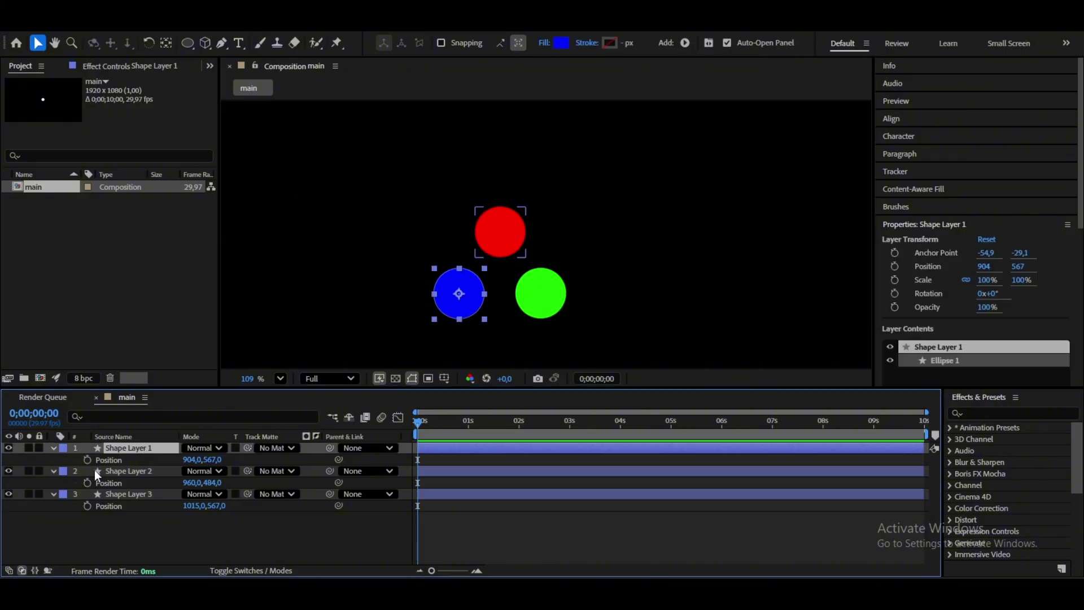
click(88, 460)
click(88, 482)
click(87, 506)
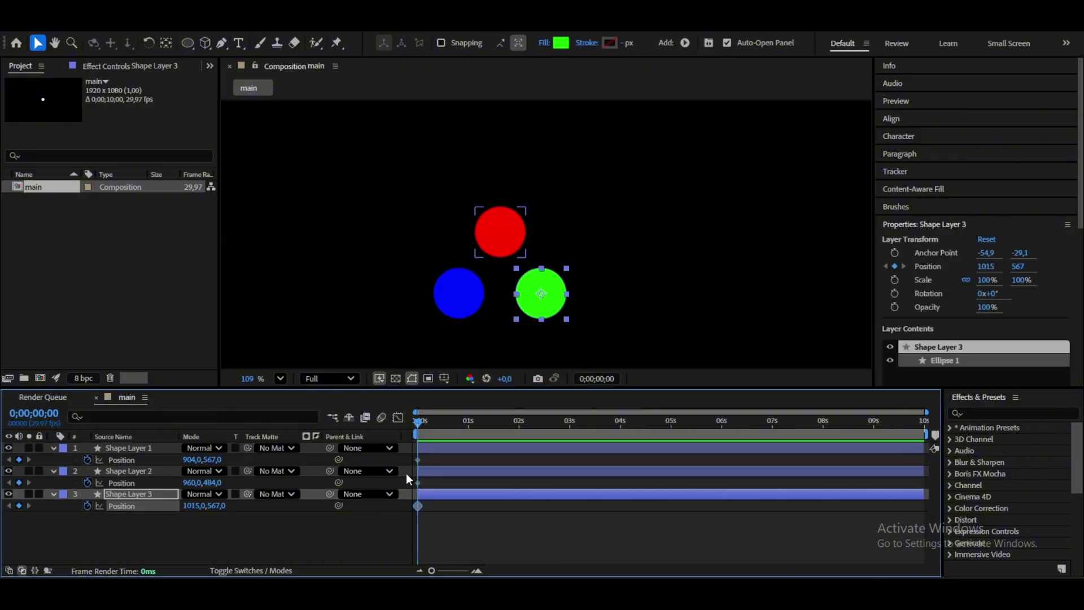
Copy Shape Layer 2's starting Position keyframe onto Shape Layer 1 at 0;00;00;10, moving the blue circle to 960, 484.
click(147, 448)
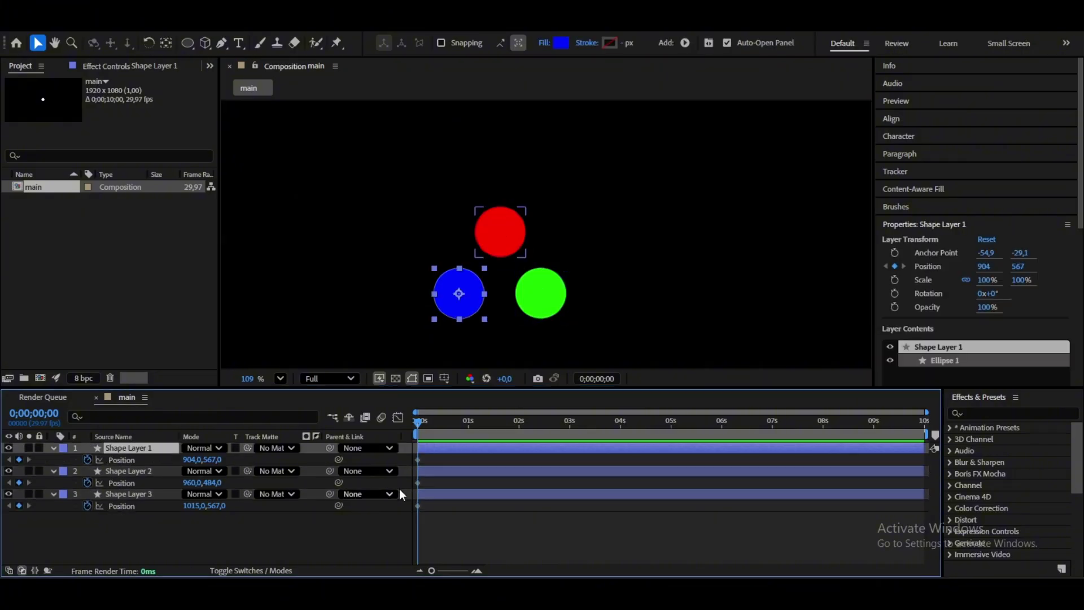
mouse_move(442, 485)
mouse_down()
mouse_move(412, 484)
mouse_move(431, 480)
mouse_up()
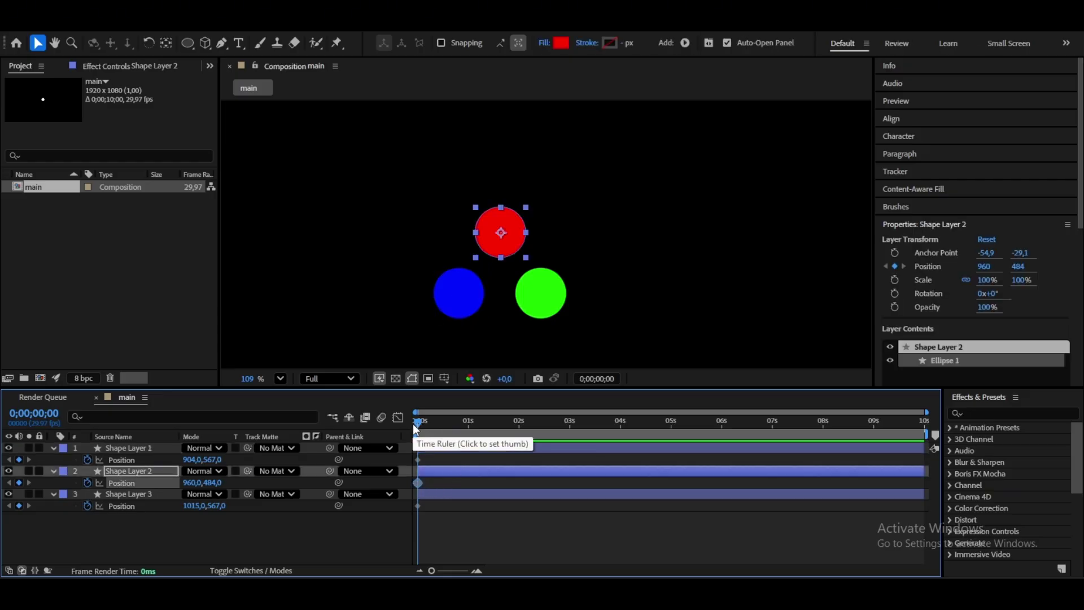
click(462, 570)
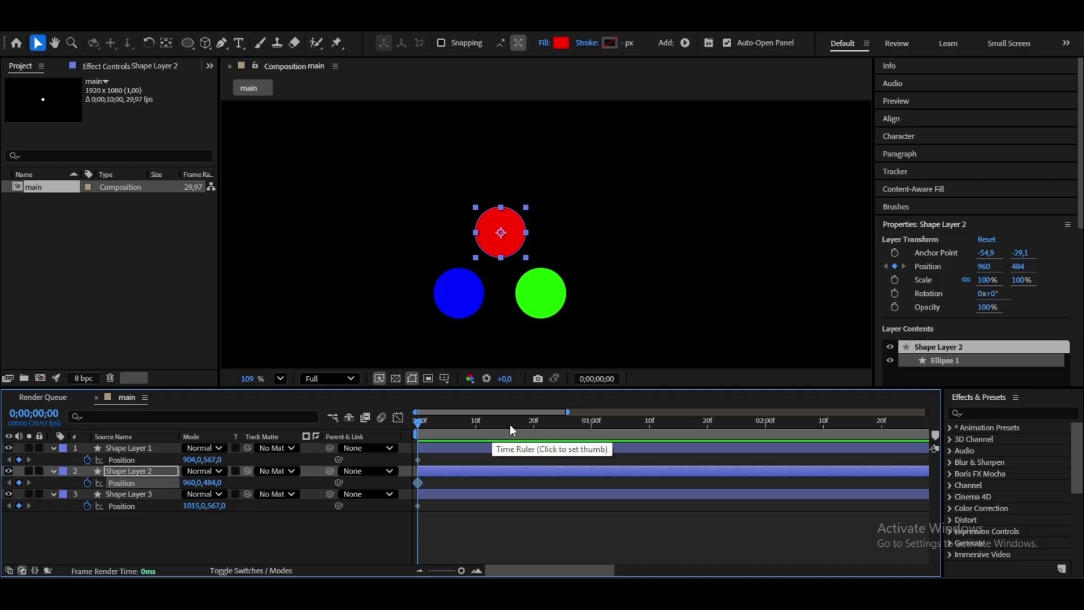
drag(510, 425, 478, 433)
key(ctrl+v)
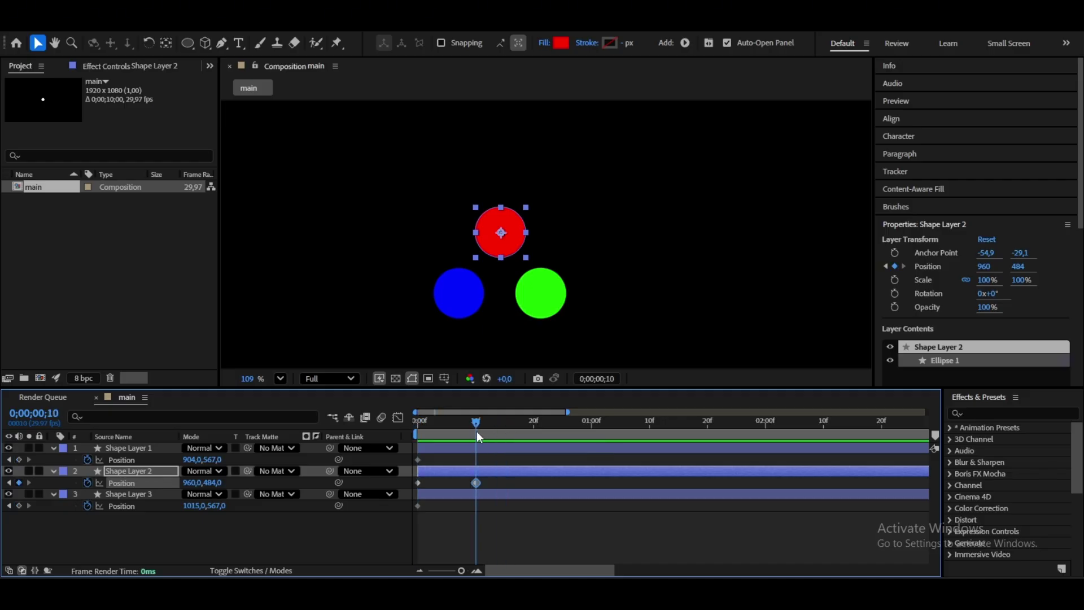
key(ctrl+z)
click(481, 449)
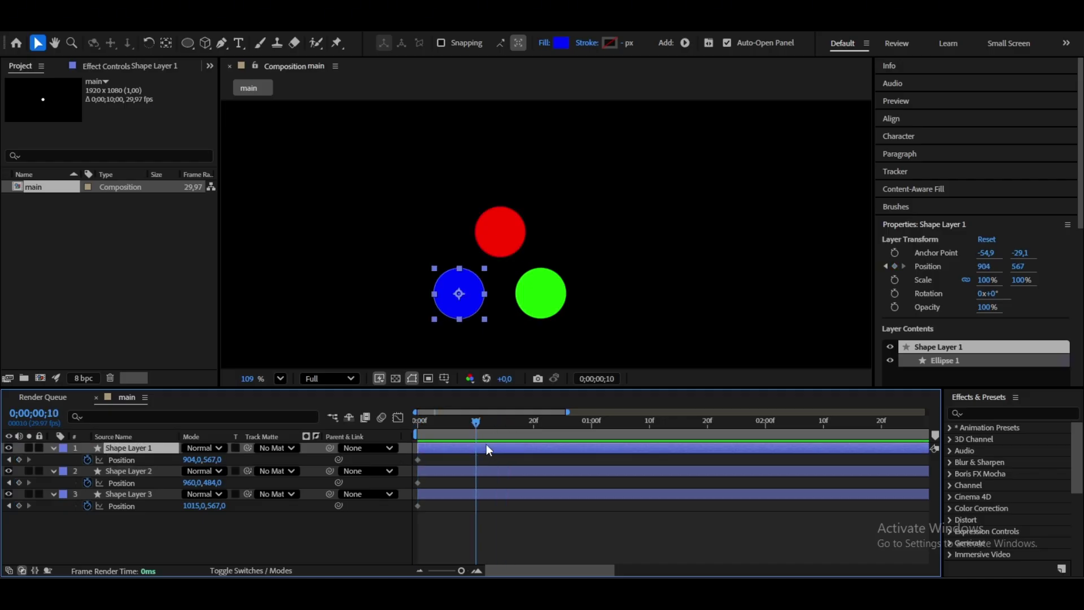
key(ctrl+v)
Copy Shape Layer 3's starting Position keyframe onto Shape Layer 2 at 0;00;00;10, moving the red circle to 1015, 567.
click(423, 435)
mouse_move(423, 435)
mouse_down()
mouse_move(459, 432)
mouse_move(419, 433)
mouse_up()
click(447, 471)
click(438, 514)
click(418, 506)
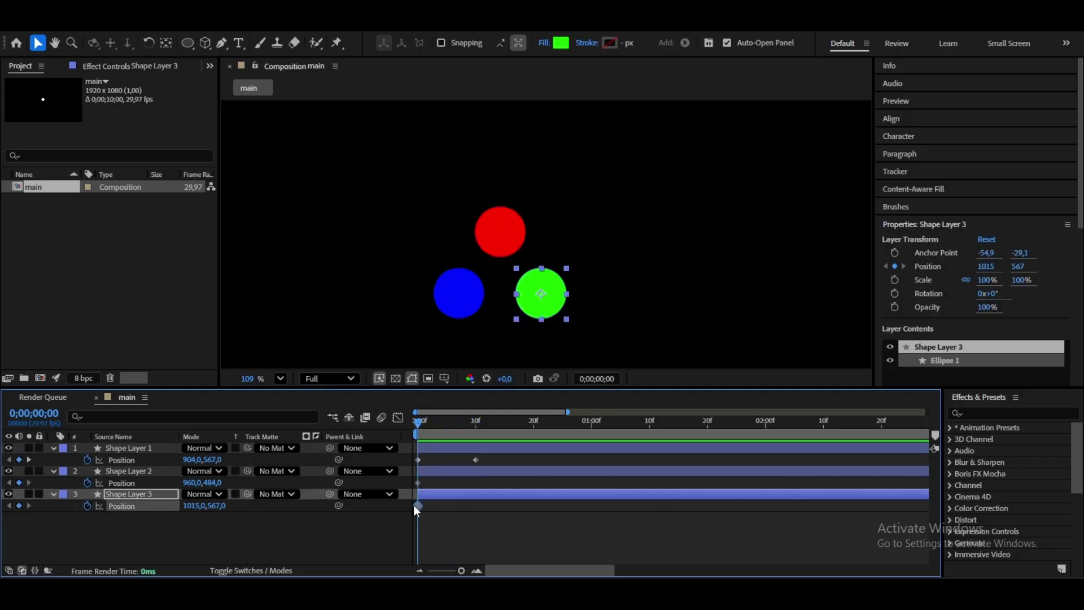
click(476, 424)
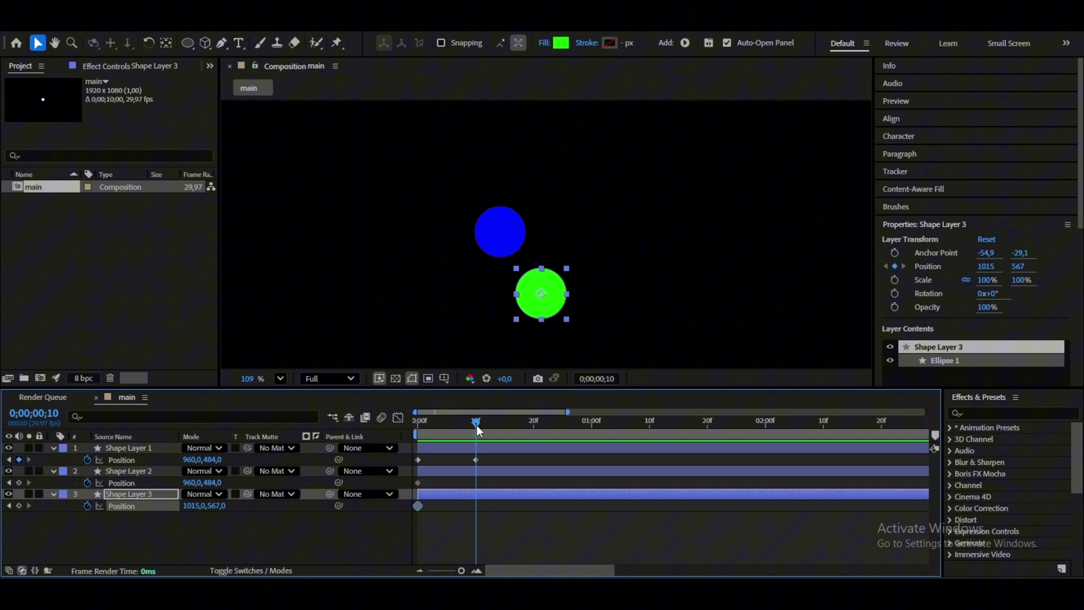
click(485, 468)
key(ctrl+v)
Copy Shape Layer 1's starting Position keyframe onto Shape Layer 3 at 0;00;00;10, moving the green circle to 904, 567.
mouse_move(476, 428)
mouse_down()
mouse_move(403, 429)
mouse_move(481, 427)
mouse_up()
click(418, 459)
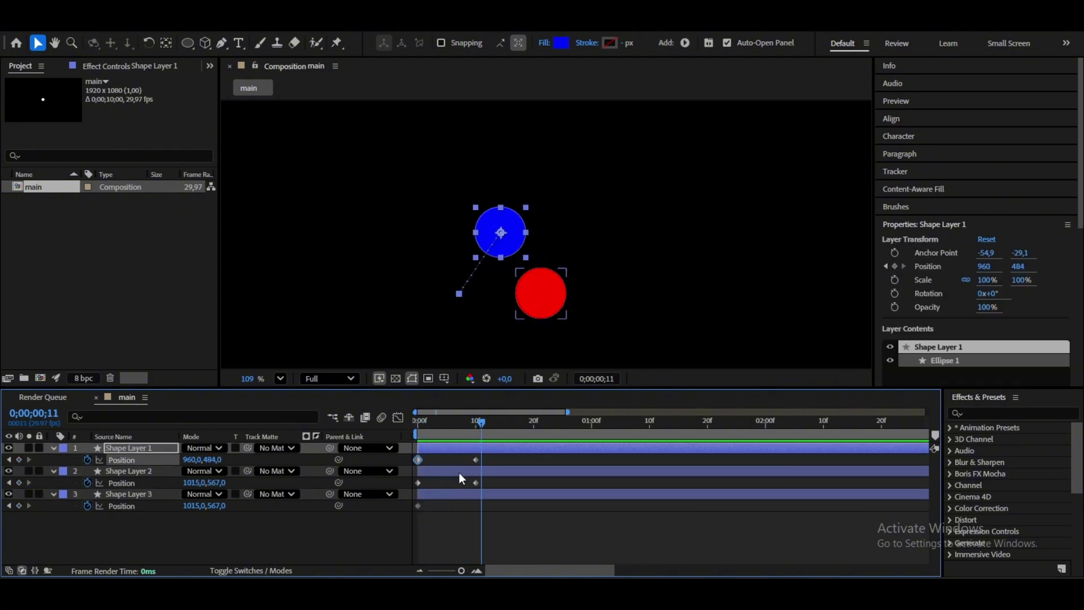
click(474, 428)
click(482, 493)
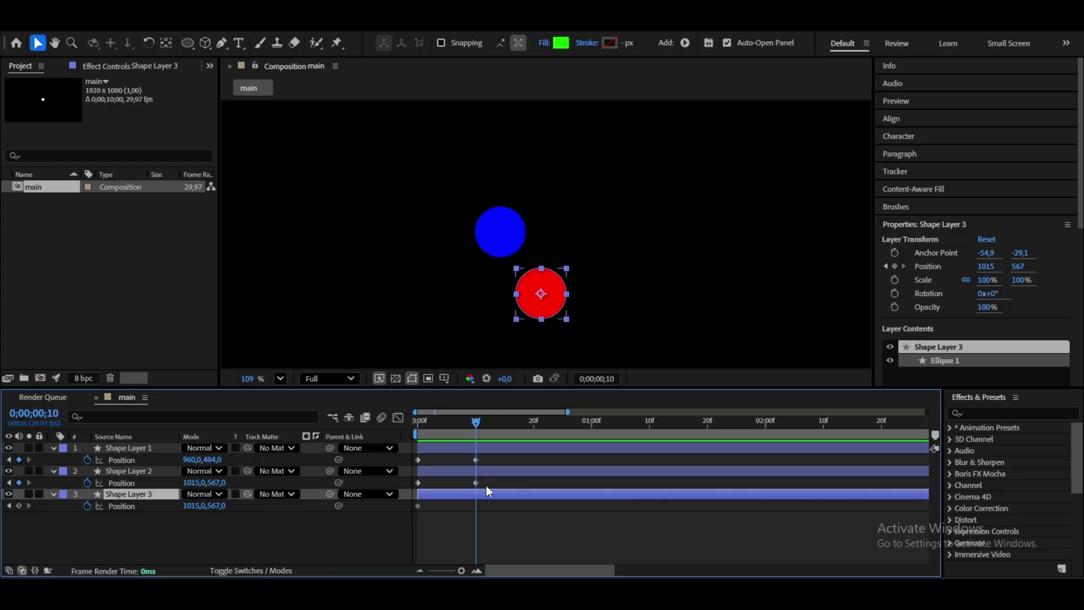
key(ctrl+v)
mouse_move(480, 426)
mouse_down()
mouse_move(385, 432)
mouse_move(477, 427)
mouse_up()
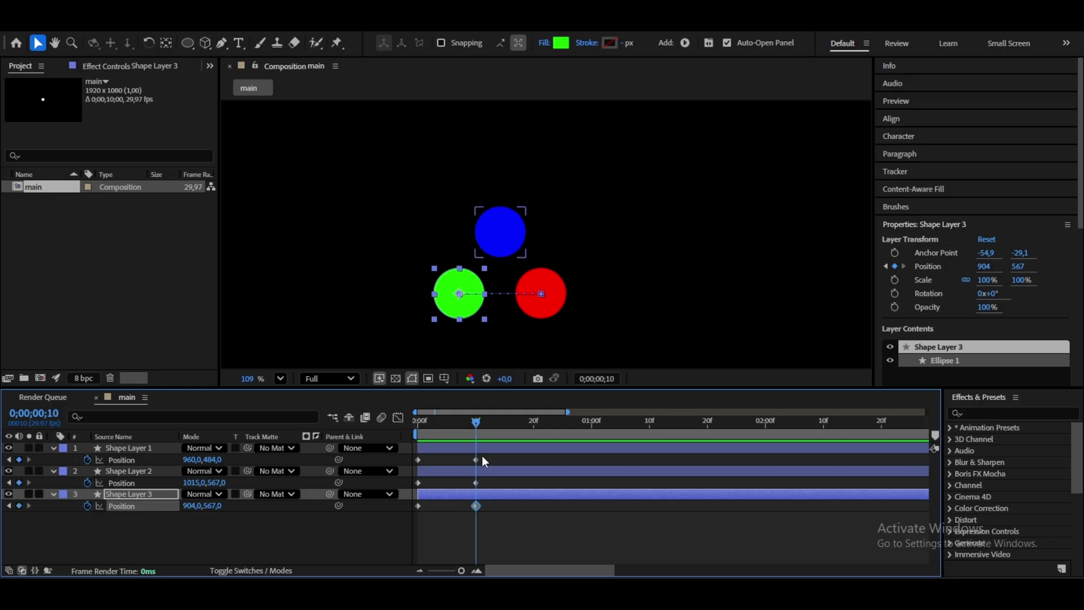
Copy Shape Layer 2's frame 10 Position keyframe onto Shape Layer 1 at 0;00;00;20, moving the blue circle to 1015, 567.
click(486, 447)
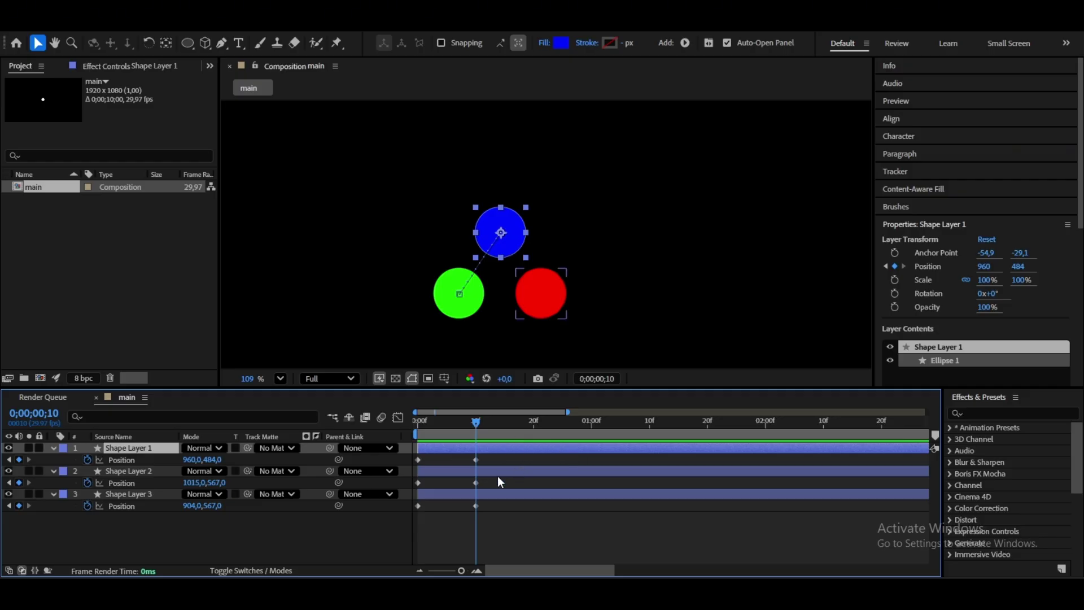
drag(498, 485, 462, 486)
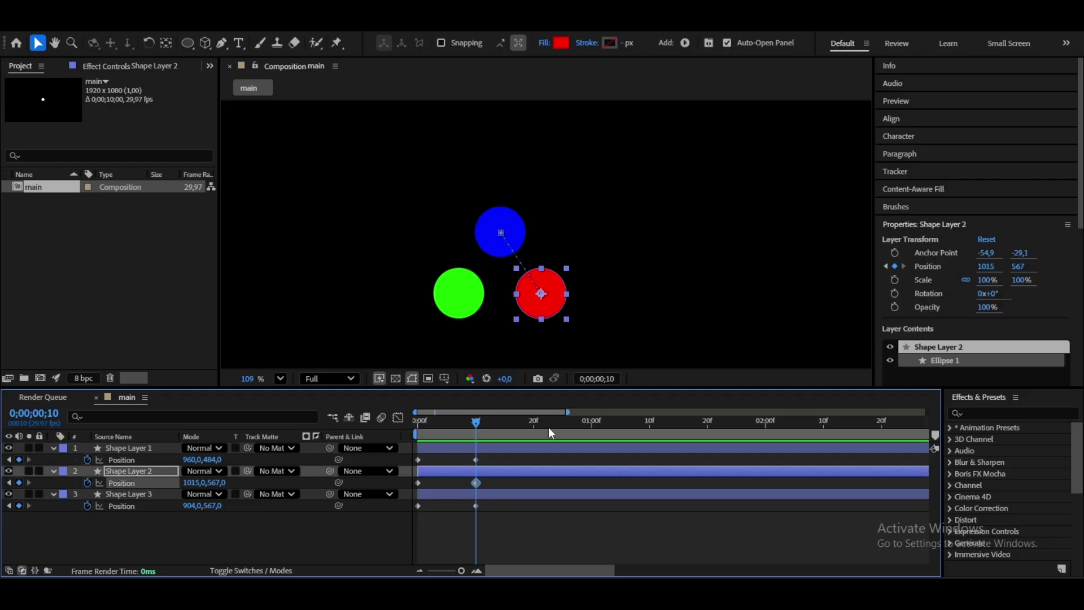
drag(545, 427, 535, 428)
key(alt+shift+p)
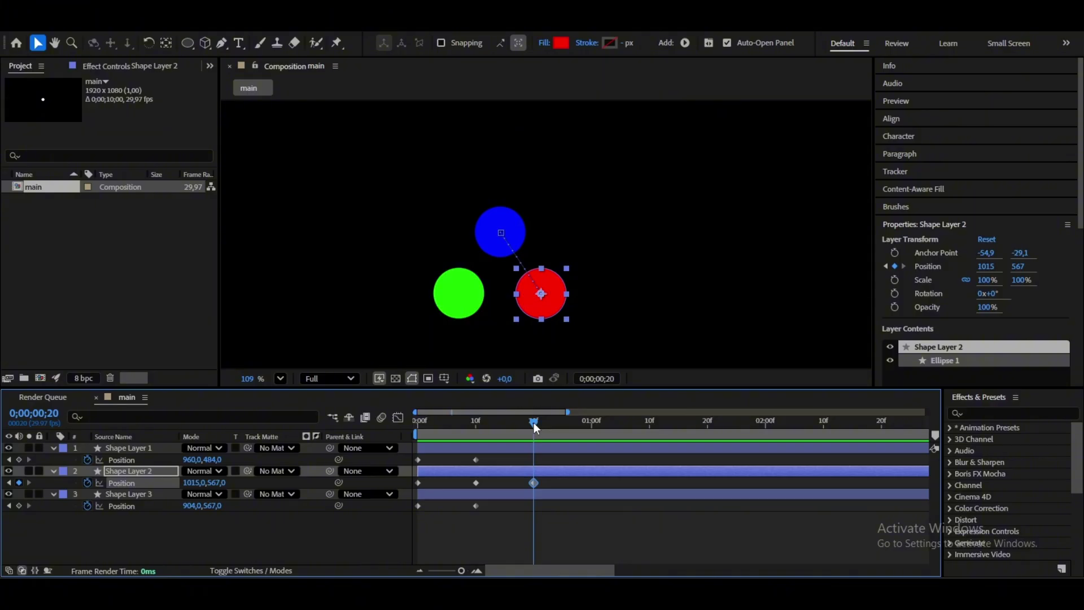
key(ctrl+x)
click(536, 448)
key(ctrl+v)
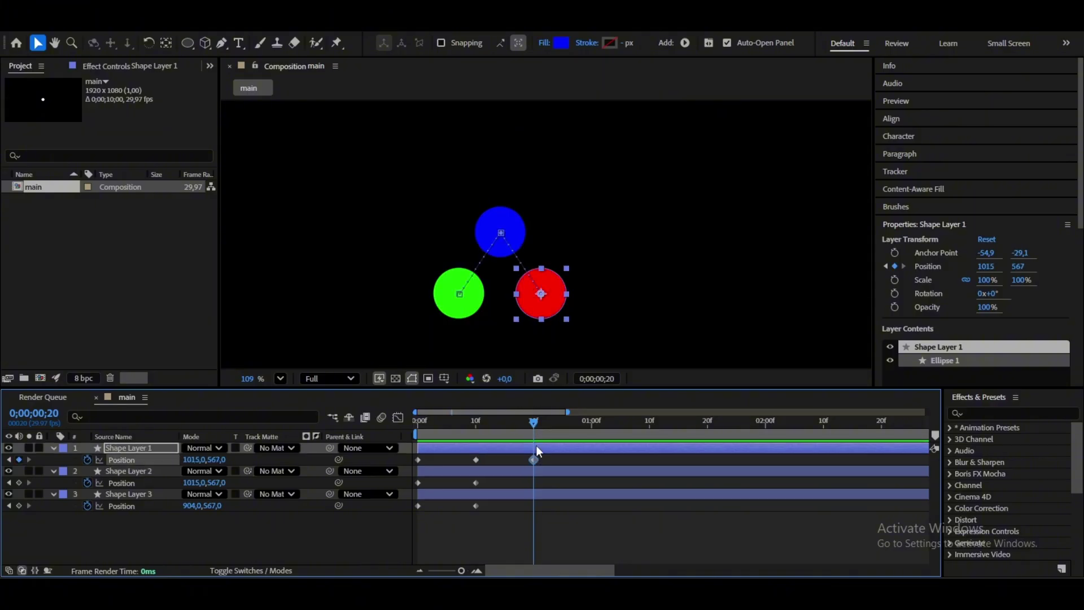
Copy Shape Layer 3's frame 10 Position keyframe onto Shape Layer 2 at 0;00;00;20, moving the red circle to 904, 567.
mouse_move(534, 428)
mouse_down()
mouse_move(422, 429)
mouse_move(532, 428)
mouse_up()
drag(506, 505, 471, 506)
click(535, 473)
key(ctrl+v)
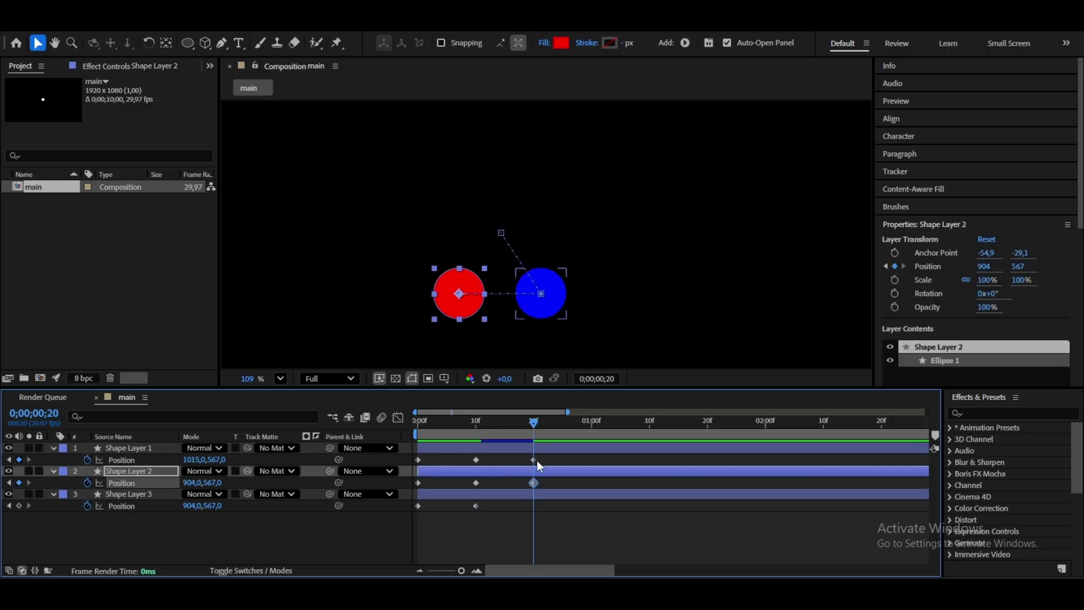
Copy Shape Layer 1's frame 10 Position keyframe onto Shape Layer 3 at 0;00;00;20, moving the green circle to 960, 484.
drag(532, 421, 470, 463)
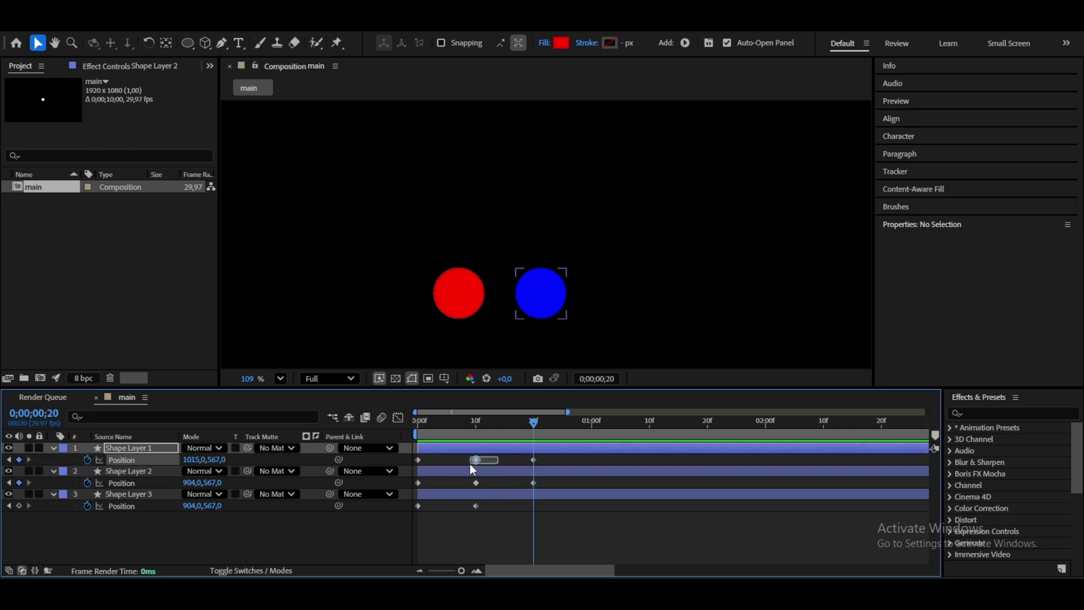
click(540, 493)
key(ctrl+v)
mouse_move(531, 422)
mouse_down()
mouse_move(416, 432)
mouse_move(538, 428)
mouse_up()
Copy the starting Position keyframes of all three circles to 0;00;01;00 to close the loop.
drag(440, 531, 396, 457)
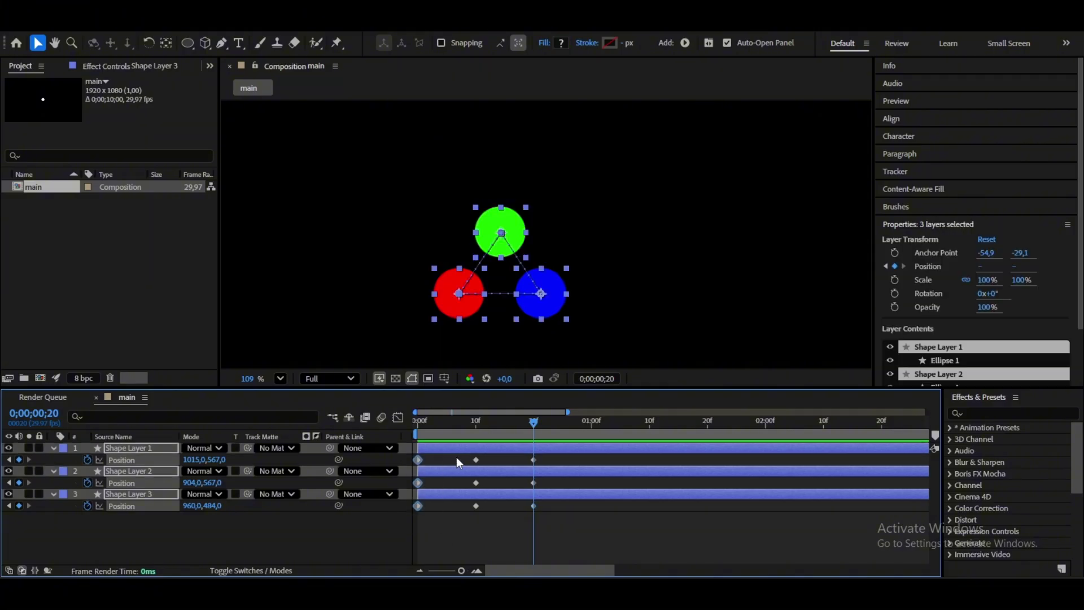
click(556, 515)
drag(534, 423, 594, 421)
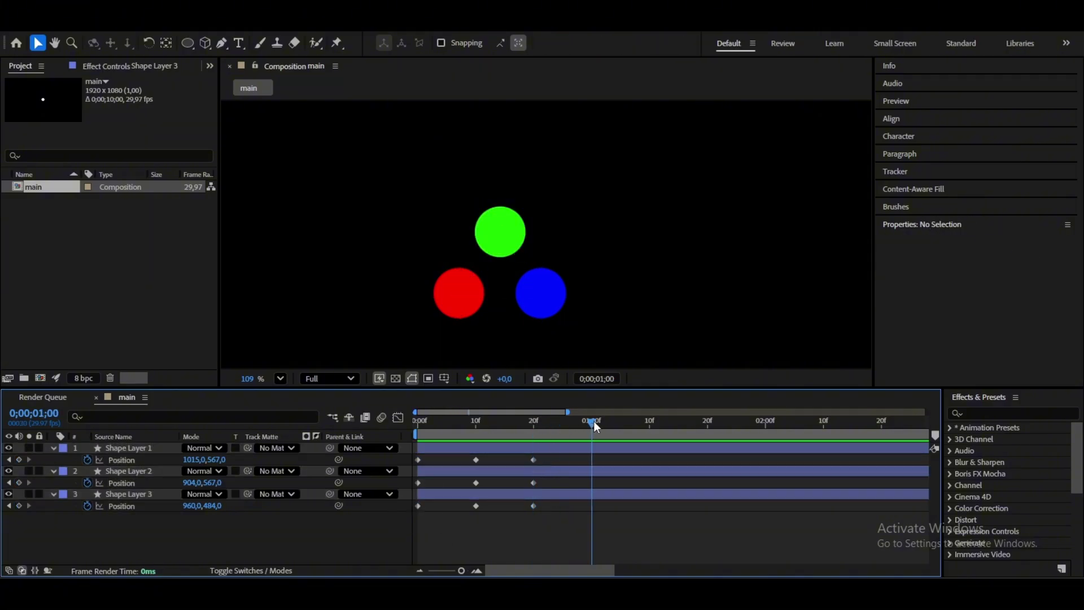
drag(445, 521, 407, 456)
key(ctrl+c)
key(ctrl+v)
mouse_move(589, 429)
mouse_down()
mouse_move(511, 432)
mouse_move(591, 429)
mouse_up()
Trim the end of the work area to 0;00;01;00 and preview the animation.
drag(584, 572, 933, 548)
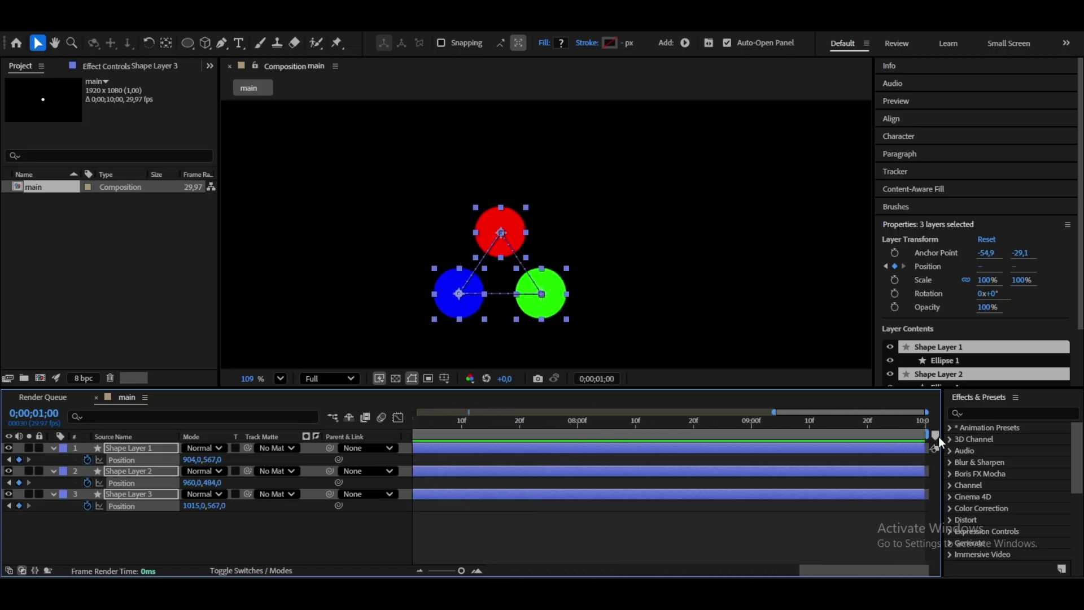
drag(922, 436, 592, 435)
key(space)
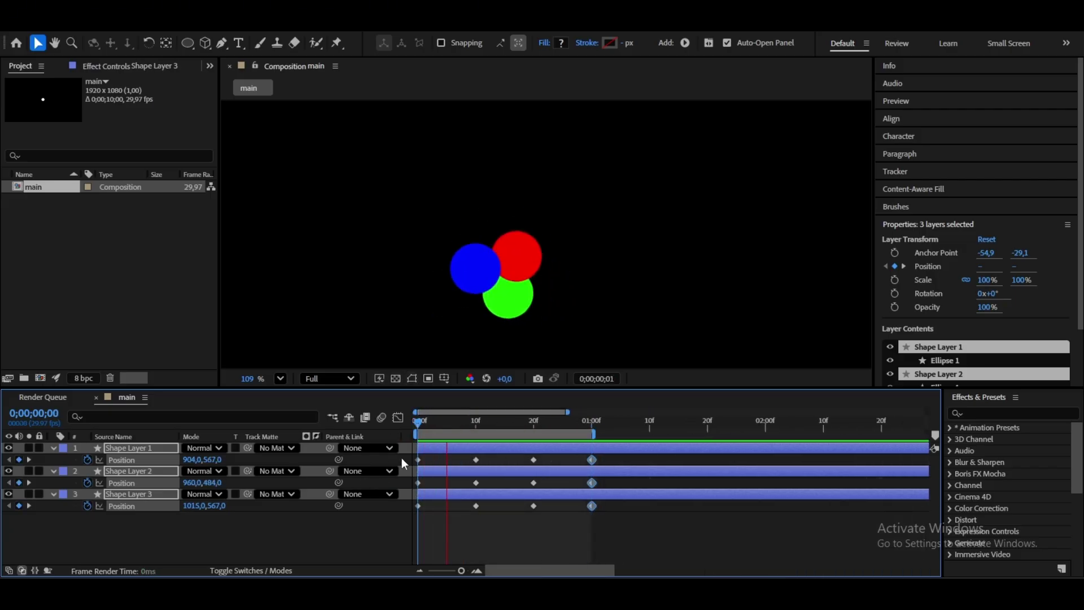
Set the composition view magnification to 33.3% and preview the animation from the start.
click(280, 378)
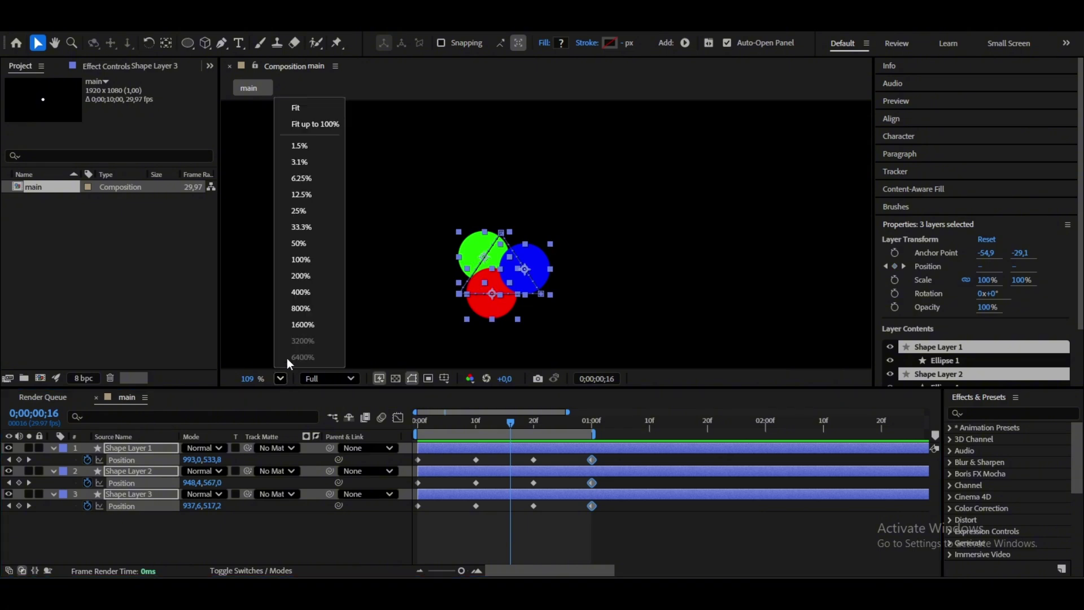
click(302, 226)
click(420, 424)
key(space)
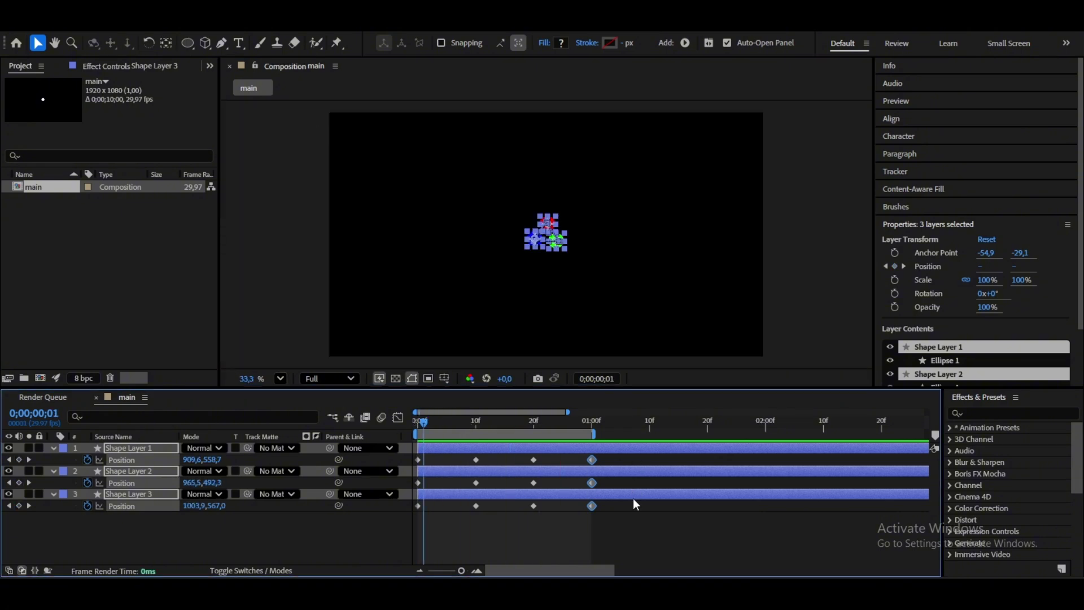
Apply Easy Ease to every Position keyframe on the three shape layers and preview the eased motion.
drag(639, 536, 374, 458)
key(F9)
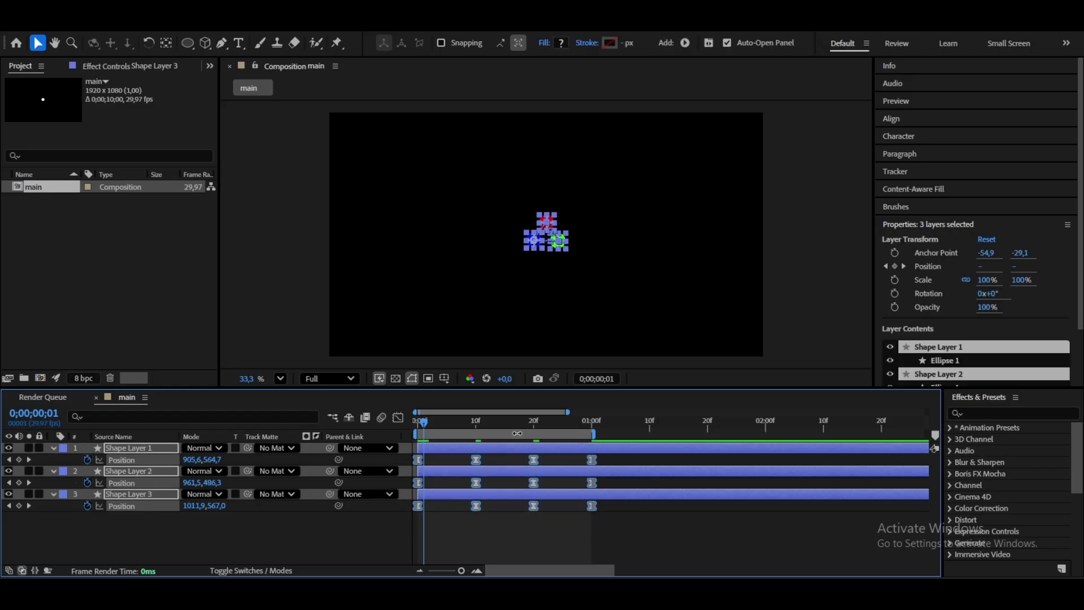
key(Page_Down)
key(space)
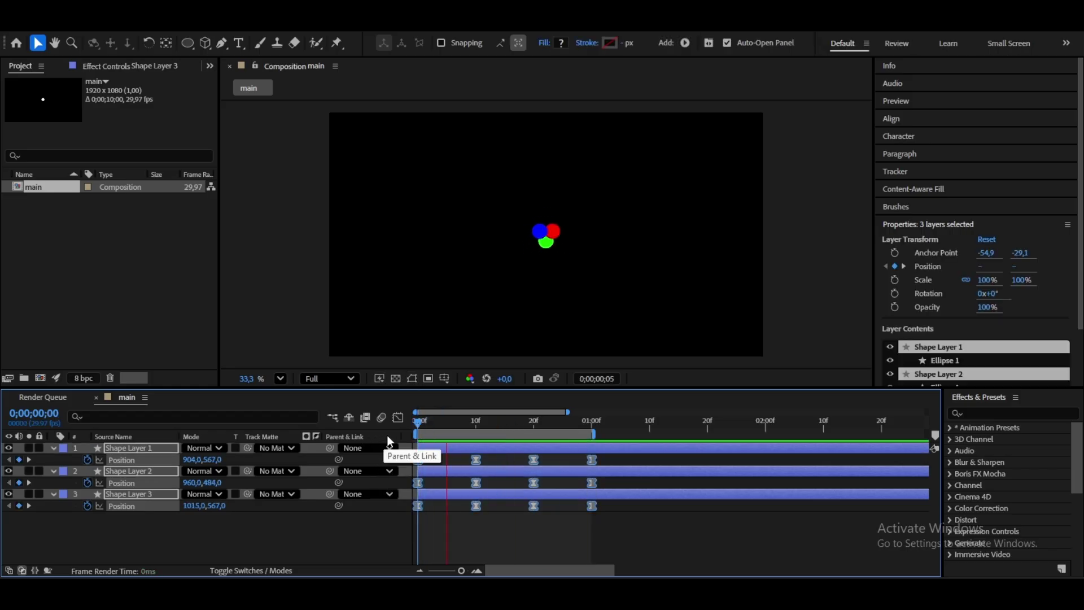
key(space)
Spread out the Position keyframes of all layers, moving the second set to 0;00;00;15 and the third set to 0;00;01;00.
click(506, 424)
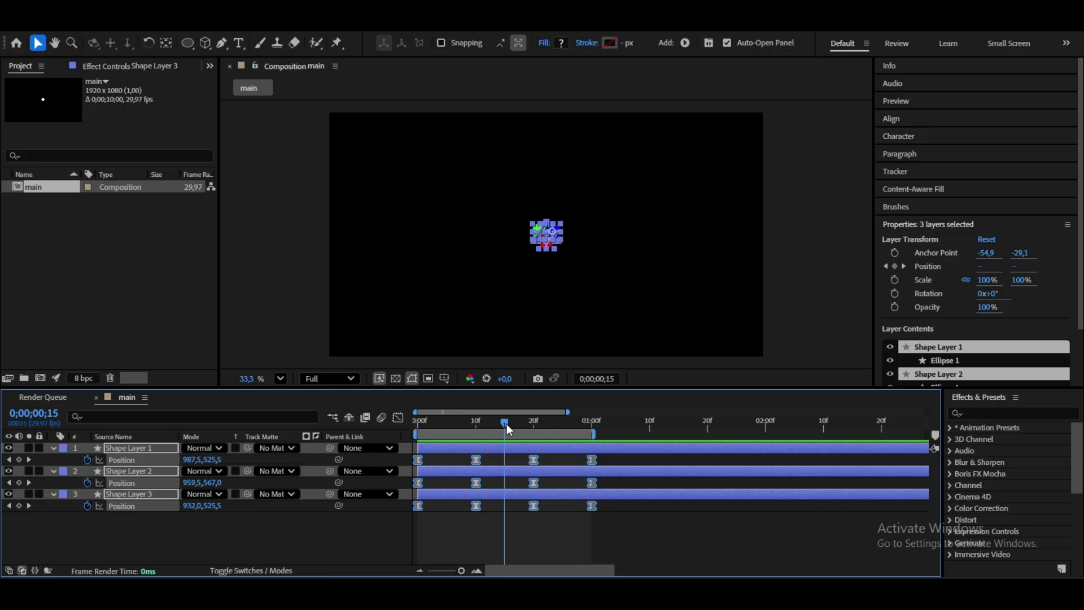
drag(637, 544, 505, 462)
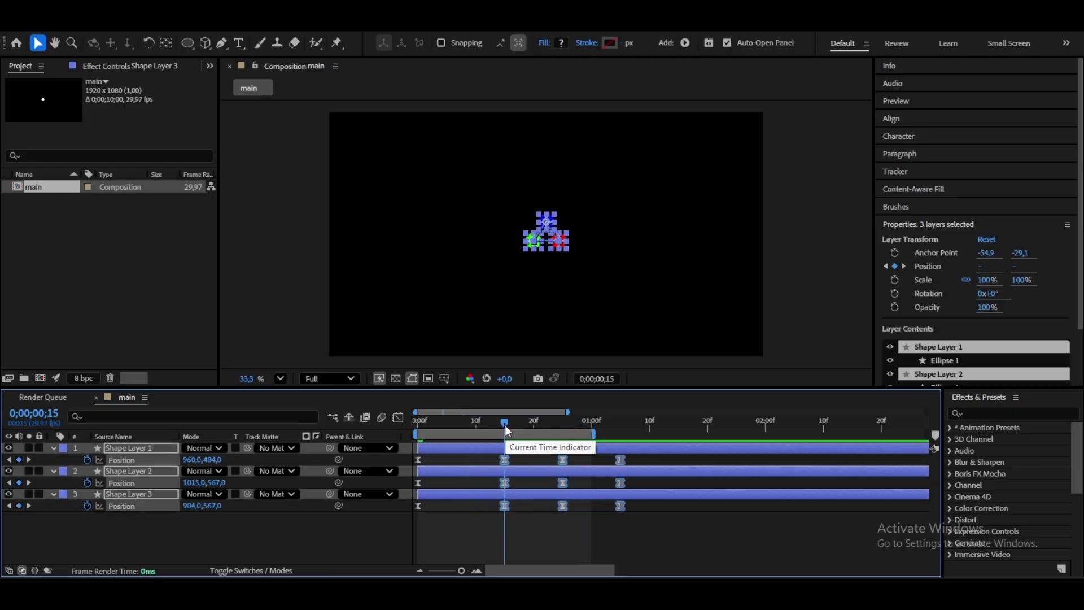
drag(505, 425, 591, 426)
drag(660, 531, 549, 449)
drag(563, 460, 678, 423)
Move the last set of Position keyframes and the work area end to 0;00;01;15, and preview from the start.
click(693, 517)
drag(637, 454, 678, 459)
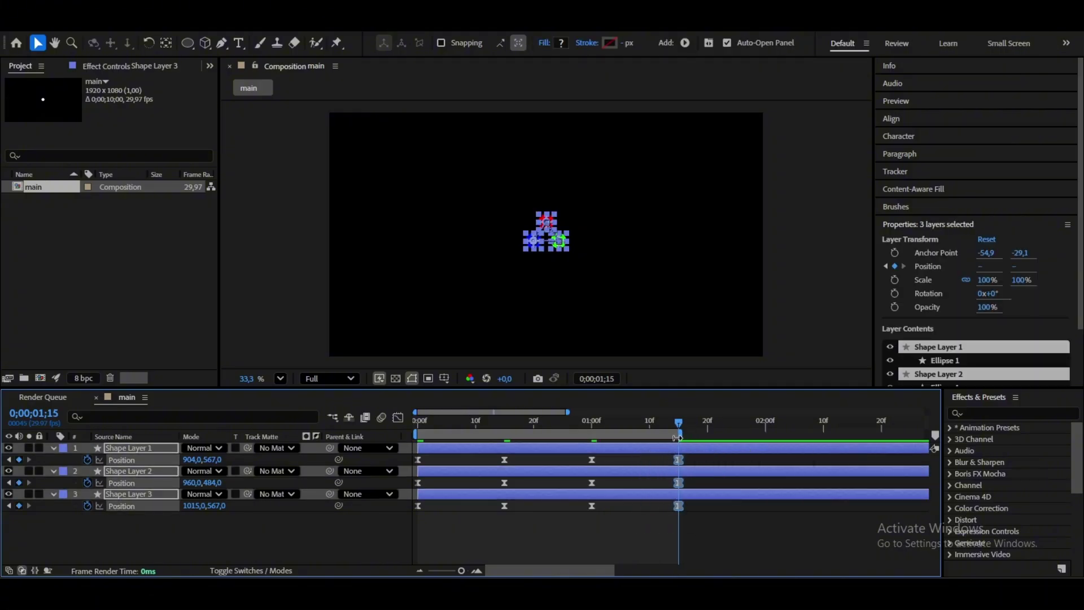
key(Home)
key(space)
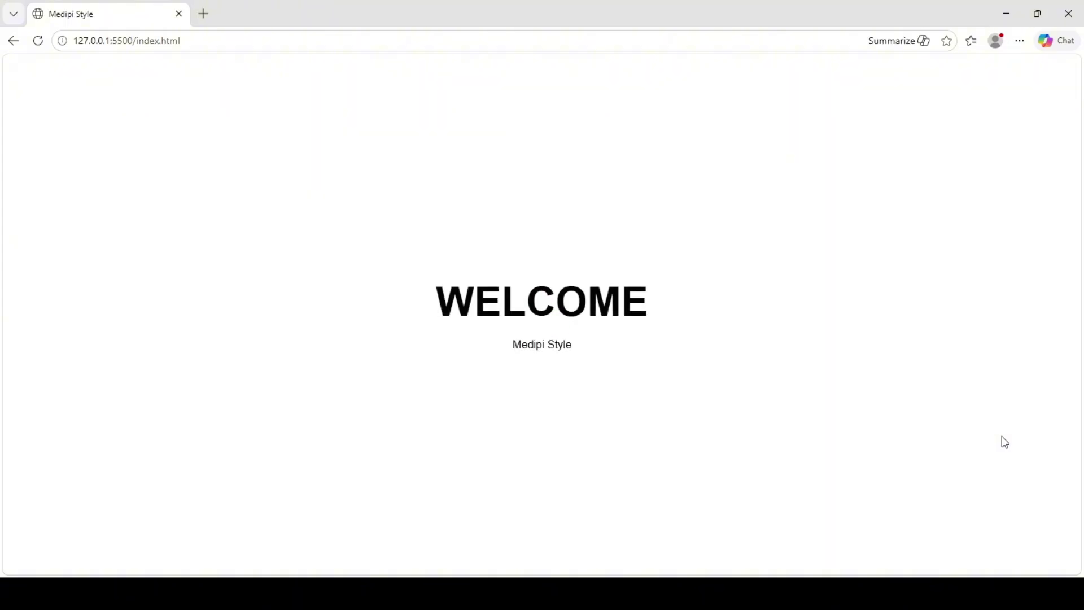
Switch to the browser and reload the local index.html page to view the circle loading animation.
key(F5)
key(F5)
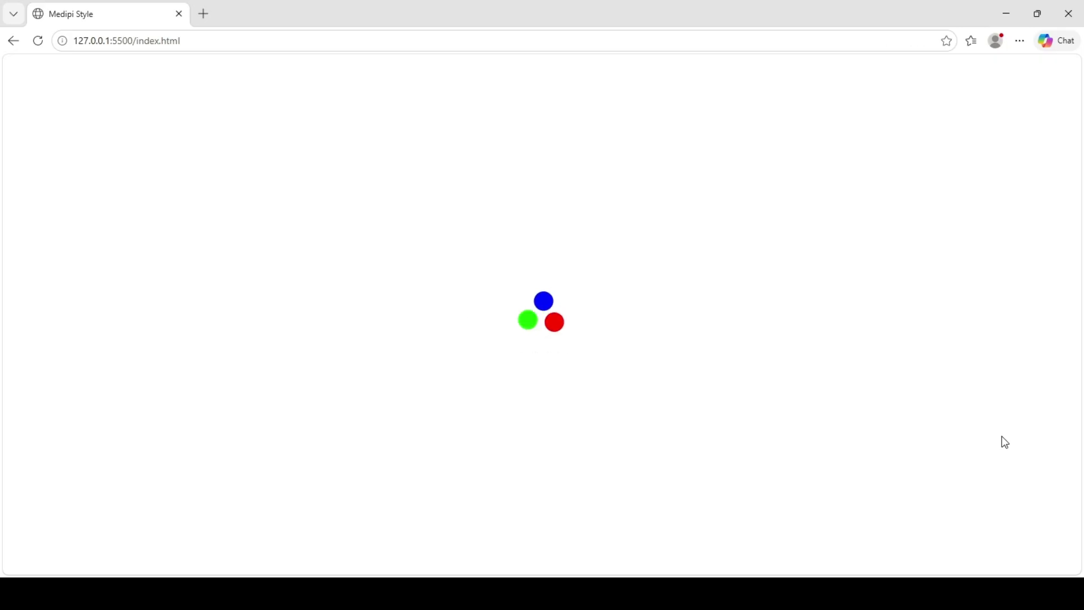